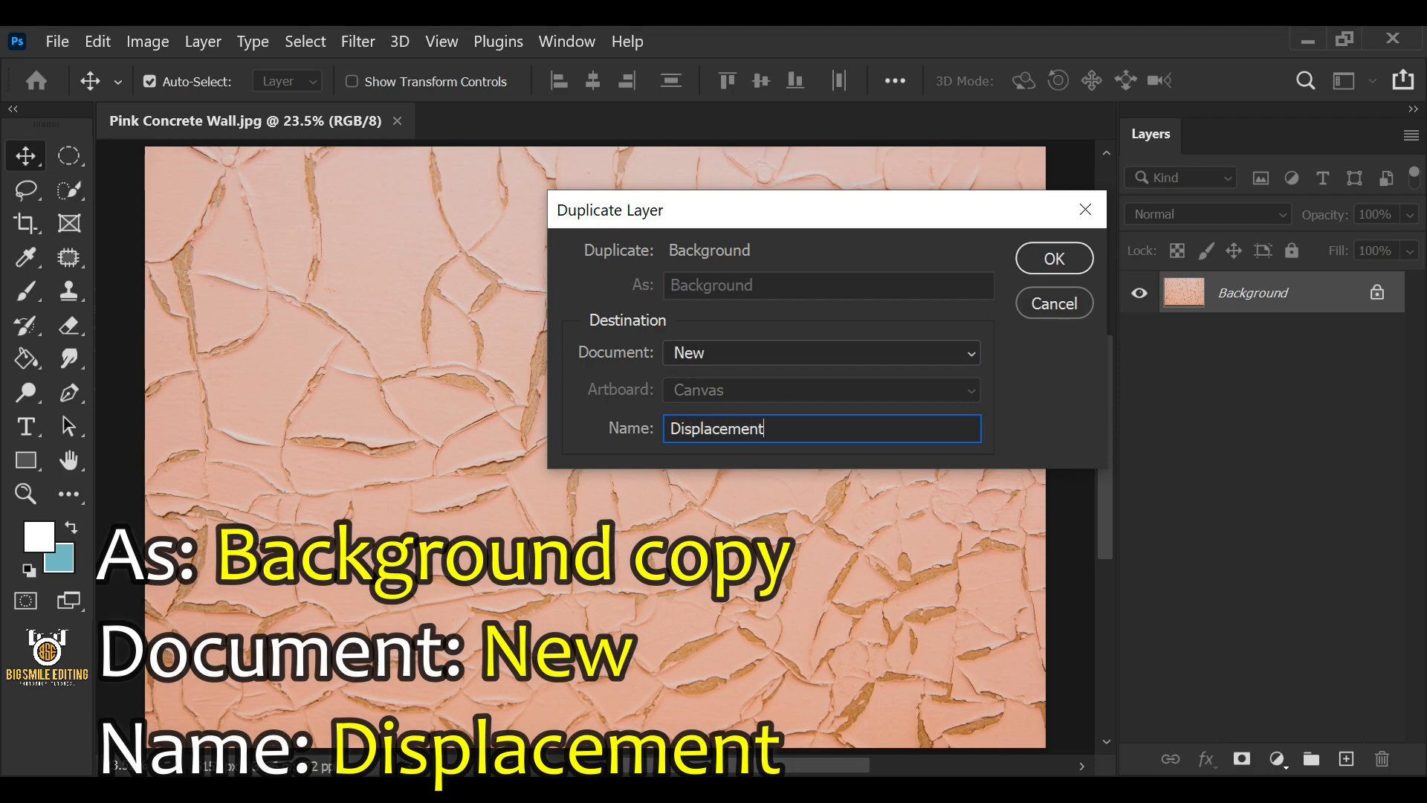
Step: Duplicate the Background layer into a new document named Displacement and desaturate the copy
click(779, 436)
click(1027, 260)
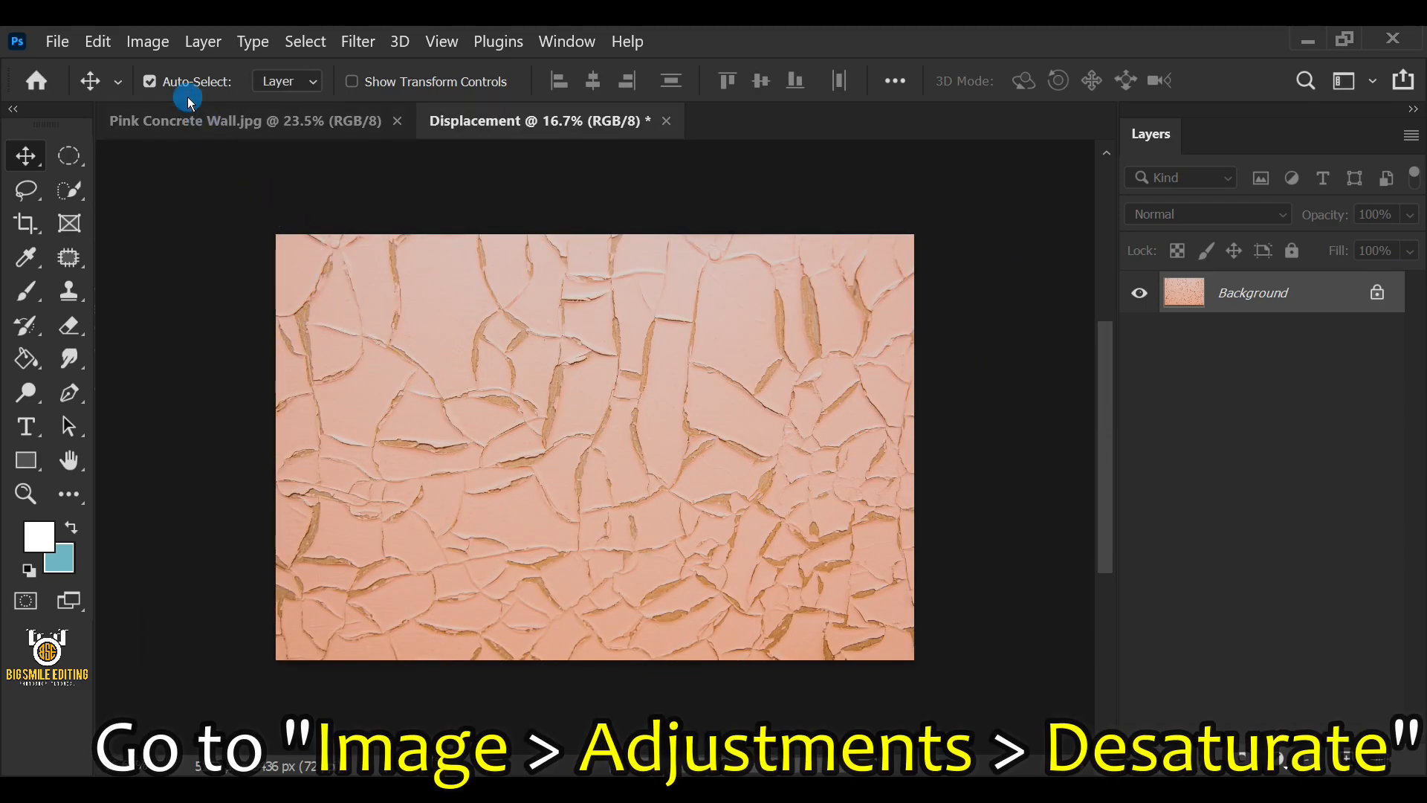
click(148, 41)
mouse_move(178, 98)
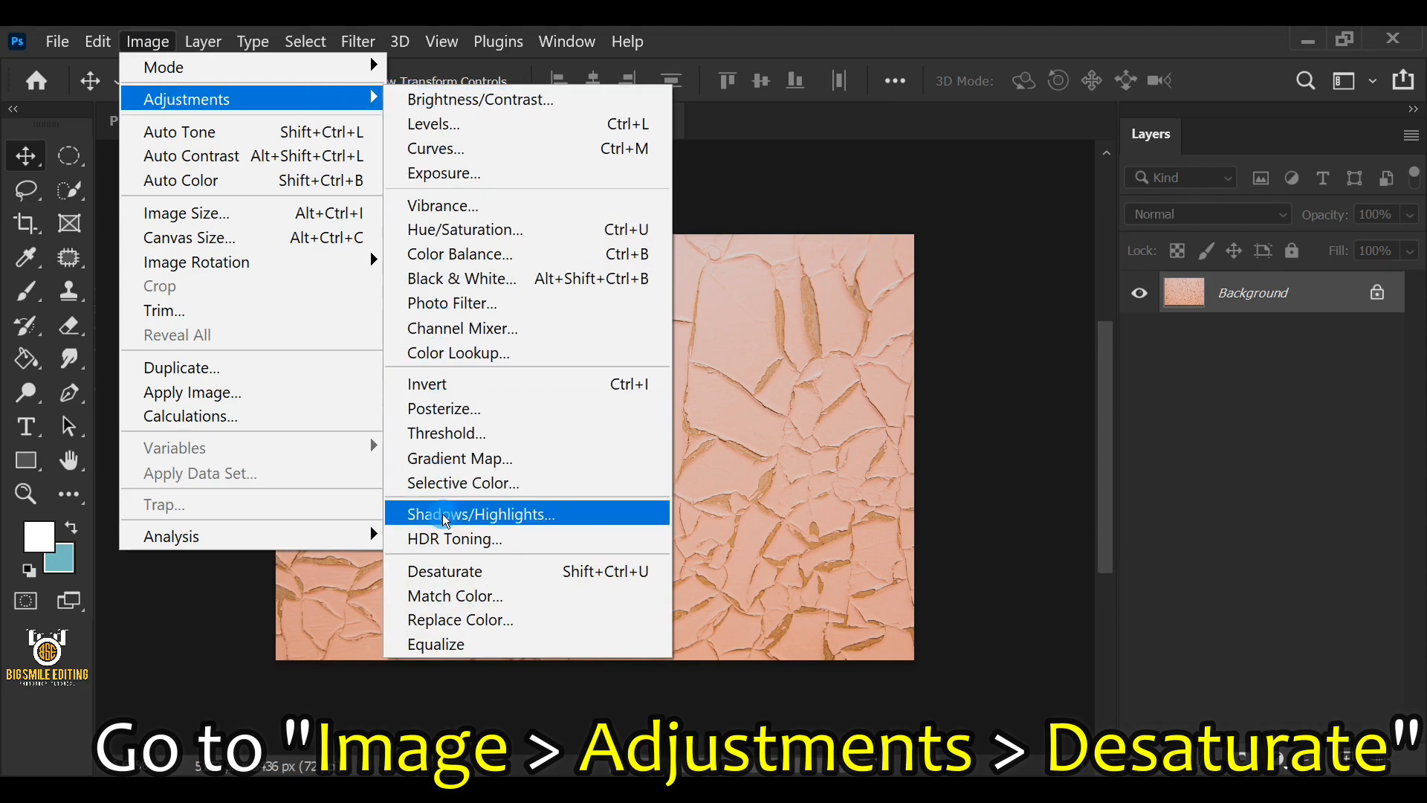
click(593, 571)
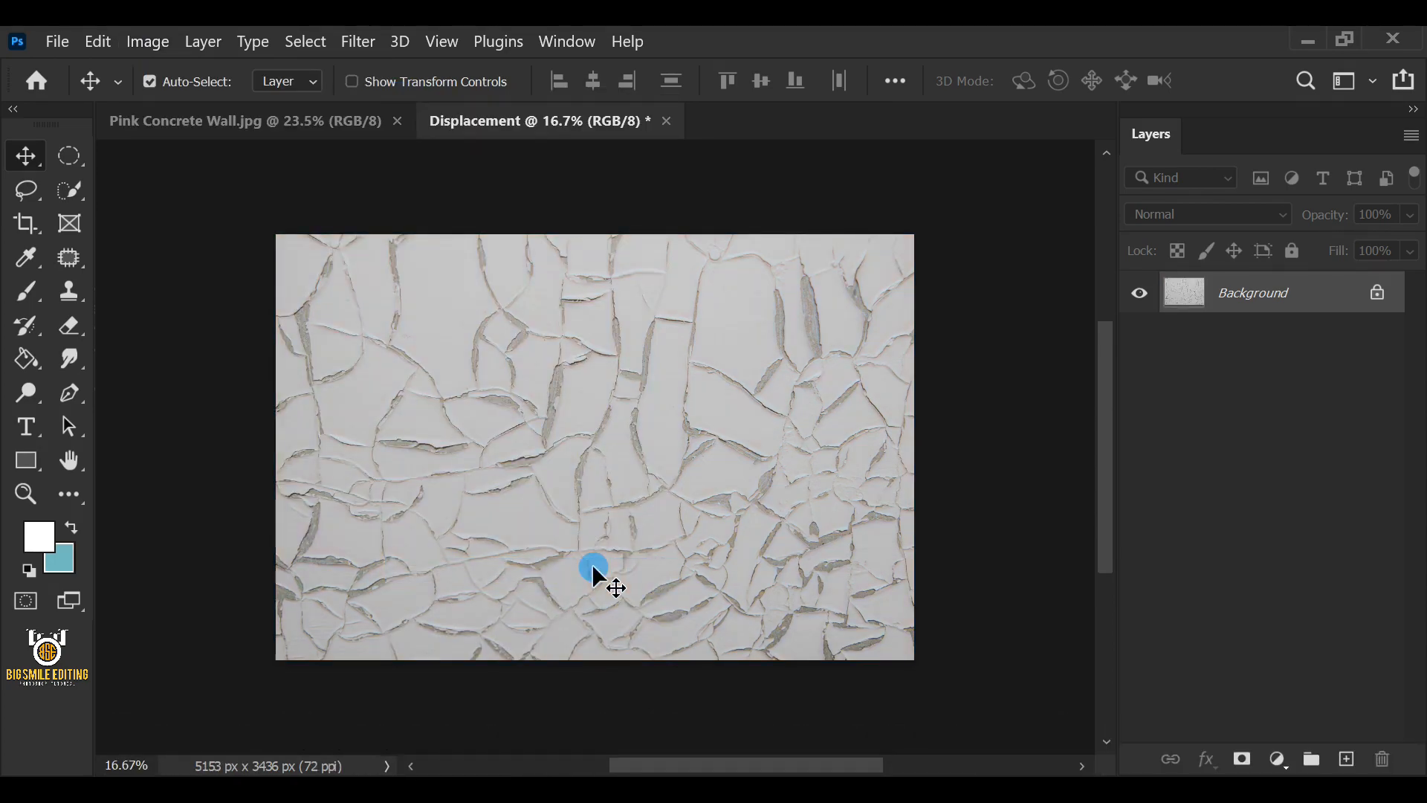
Step: Apply a Gaussian Blur with a 2.2 pixel radius to the desaturated wall texture
click(359, 40)
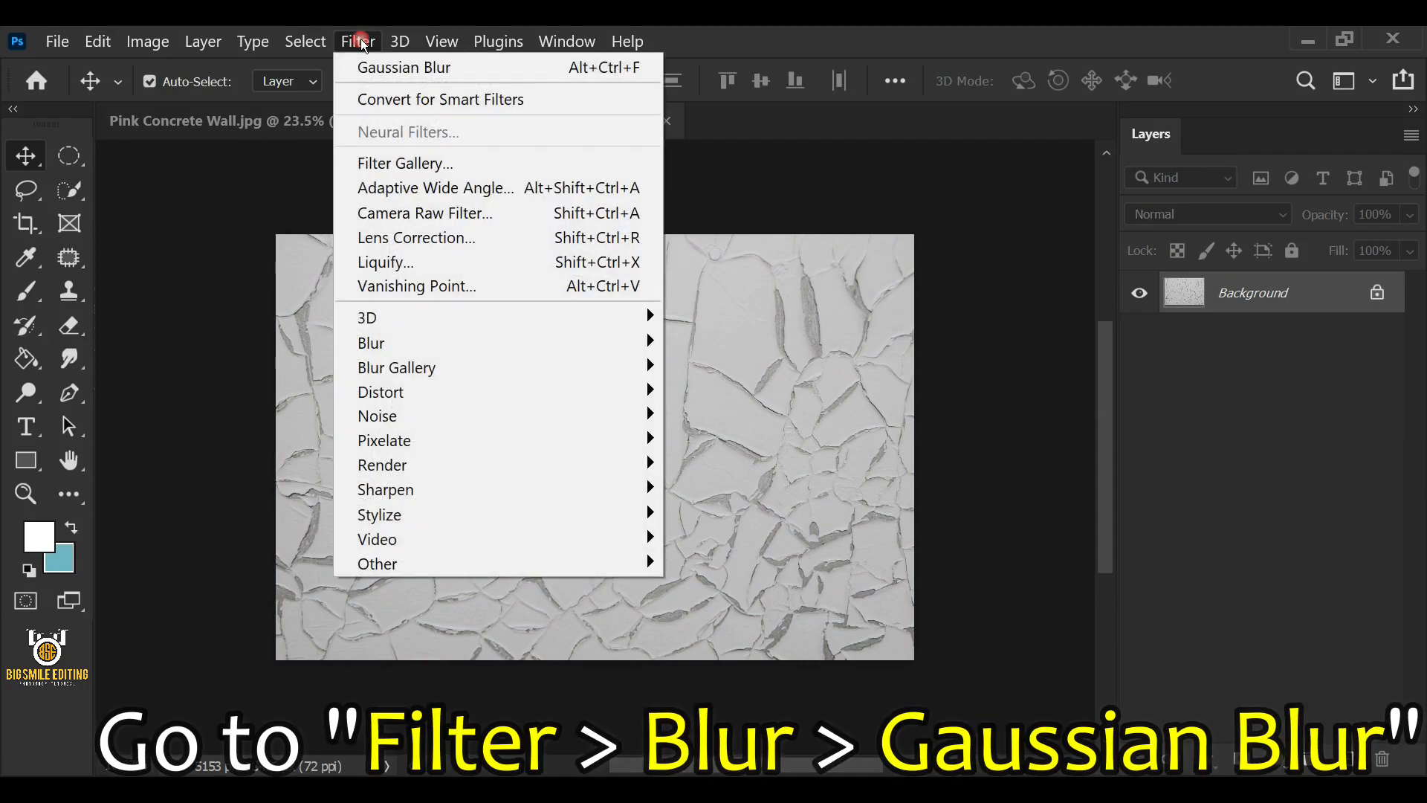
click(391, 343)
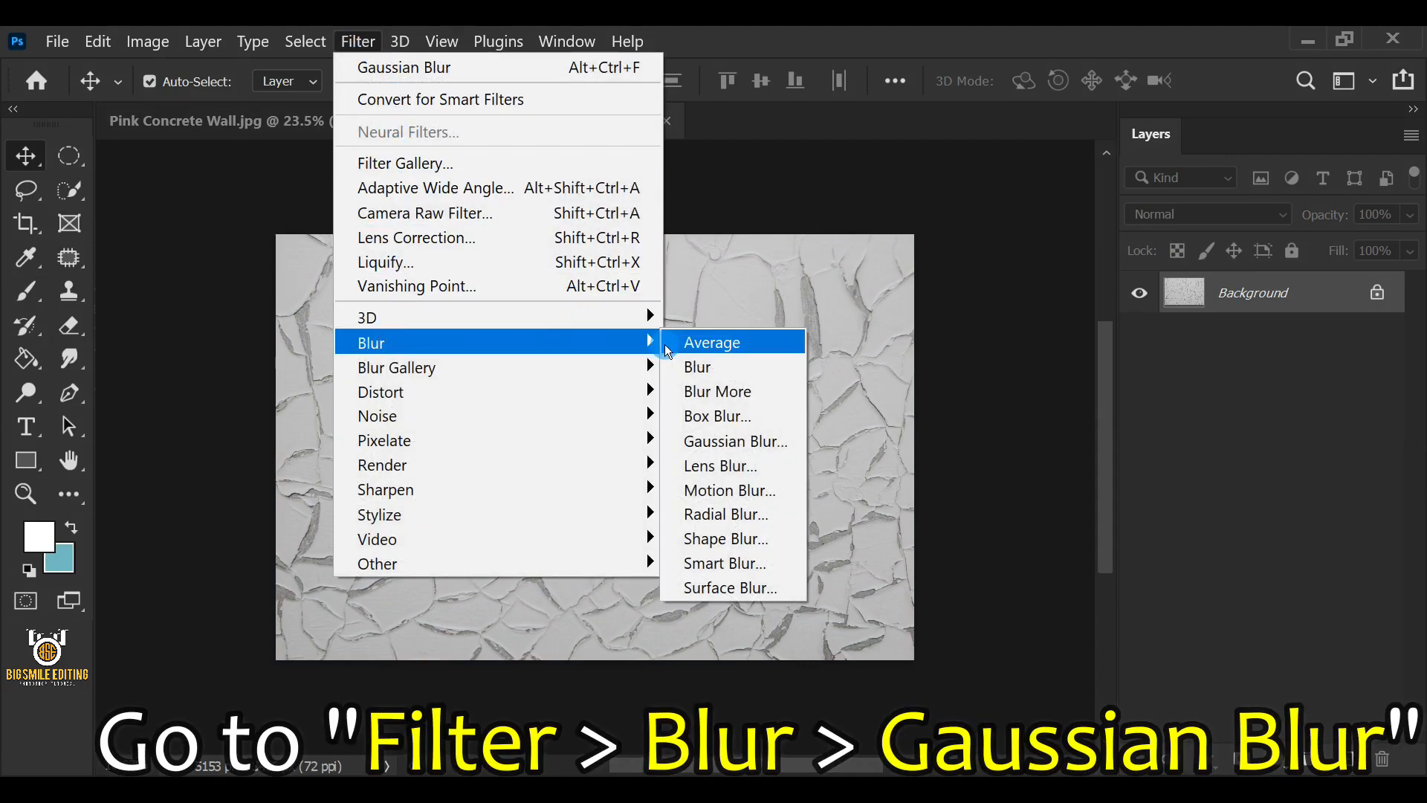
click(777, 439)
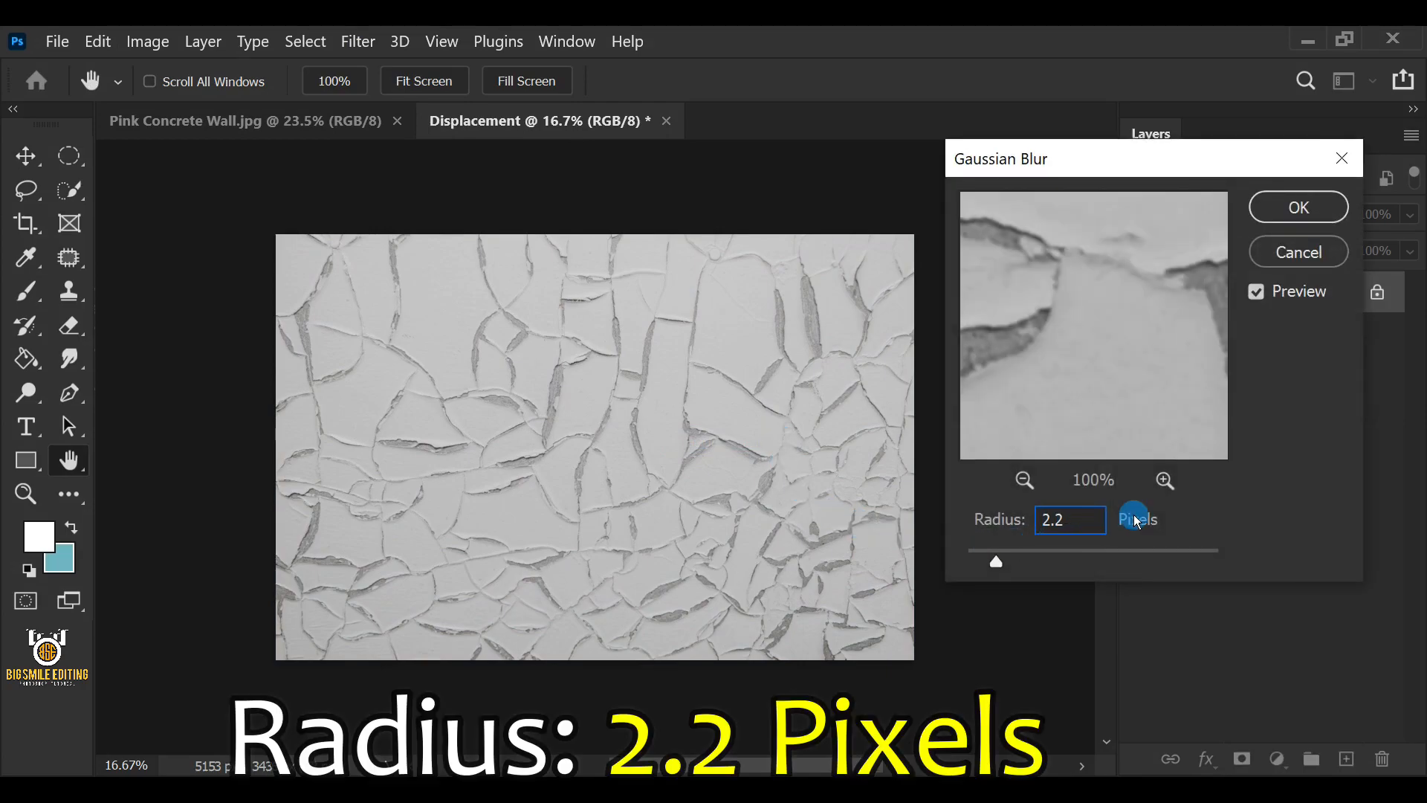
click(1266, 215)
click(1287, 273)
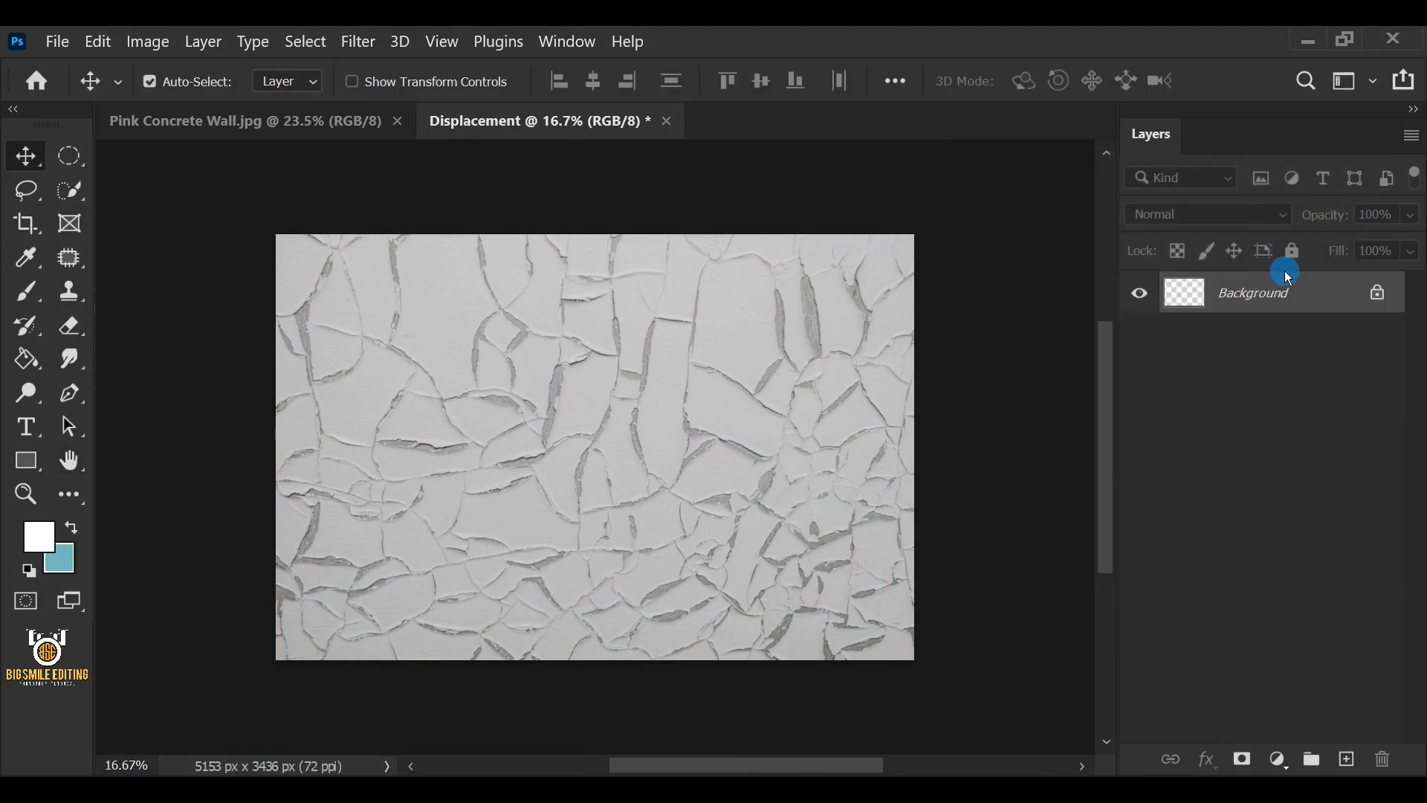
Step: Save the blurred texture as a Photoshop PSD file named Displacement and close that document
click(57, 41)
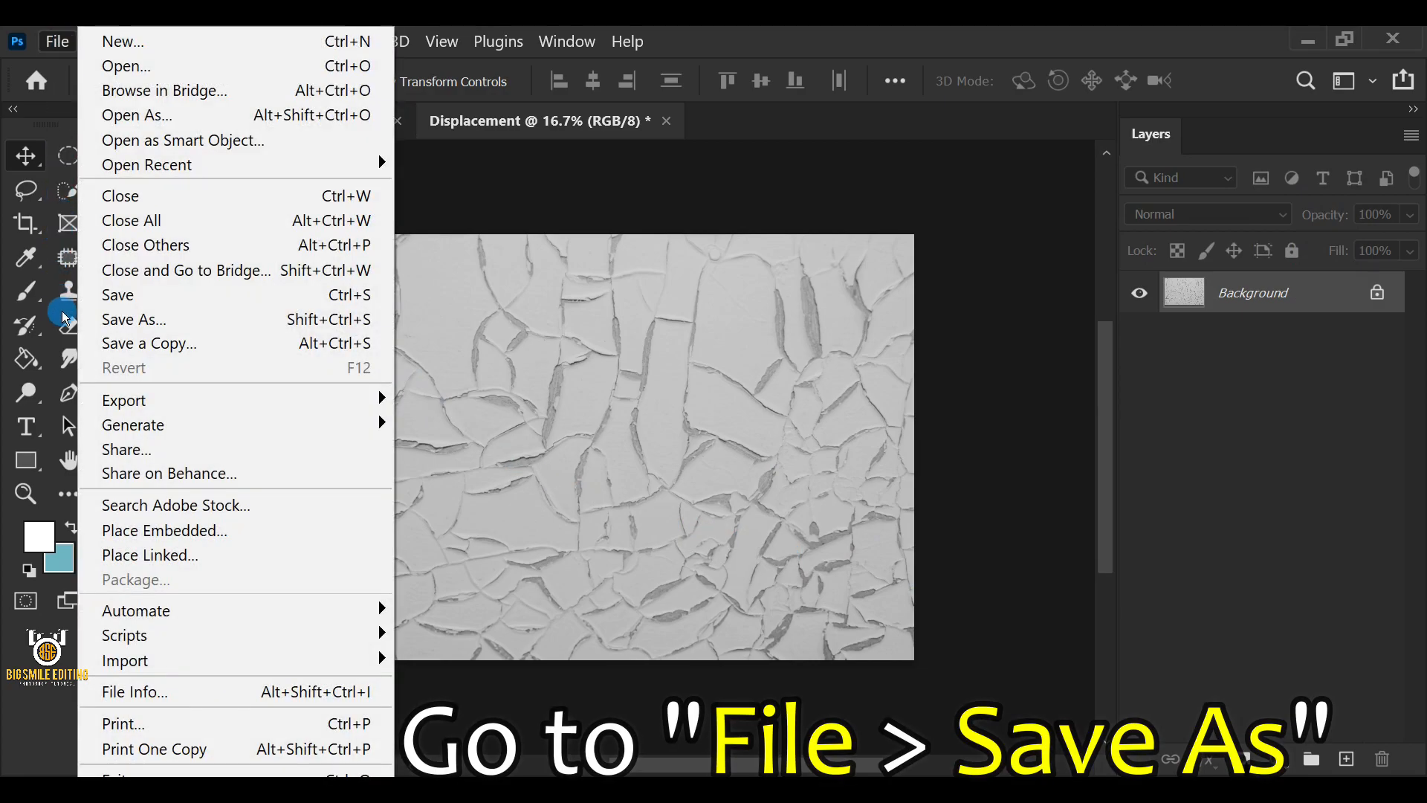
click(246, 318)
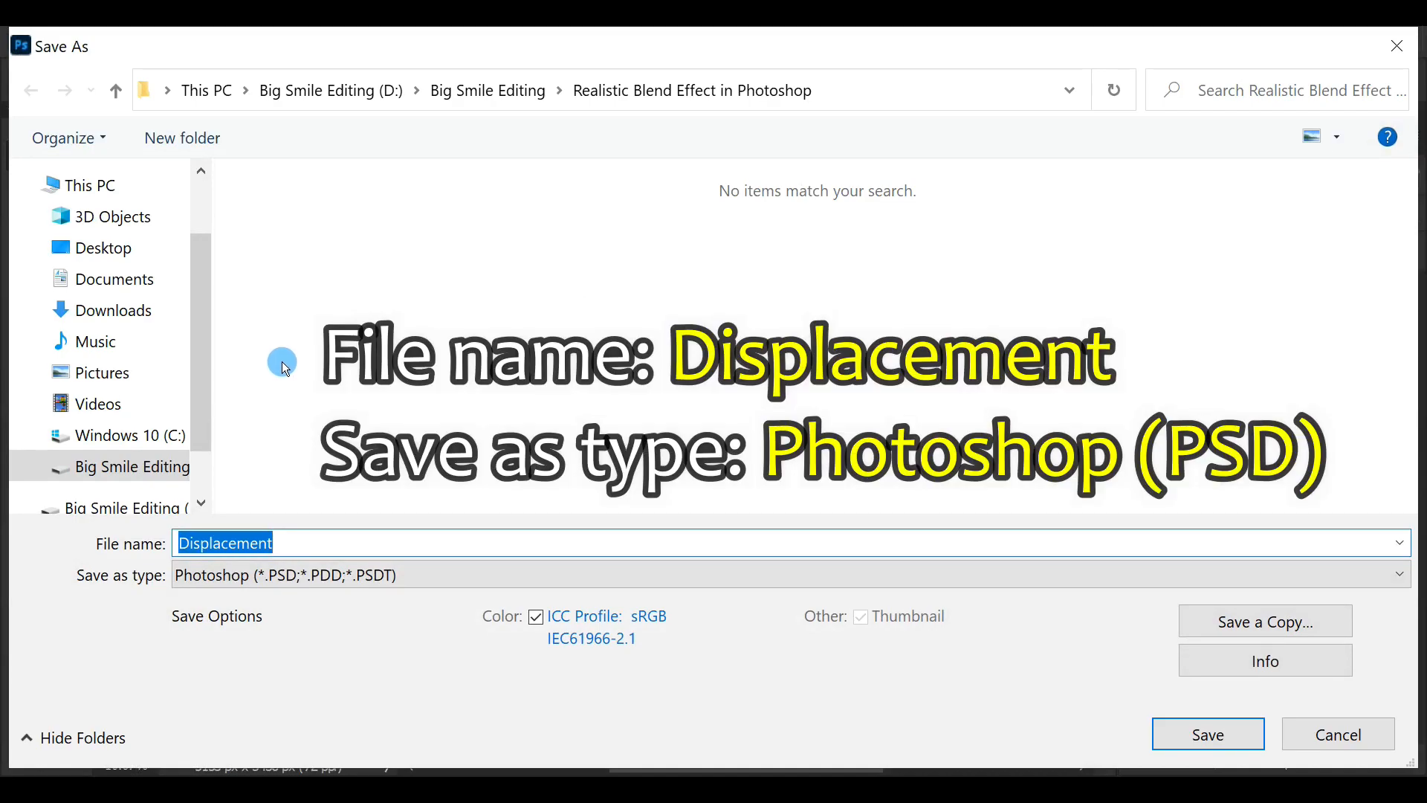
click(303, 536)
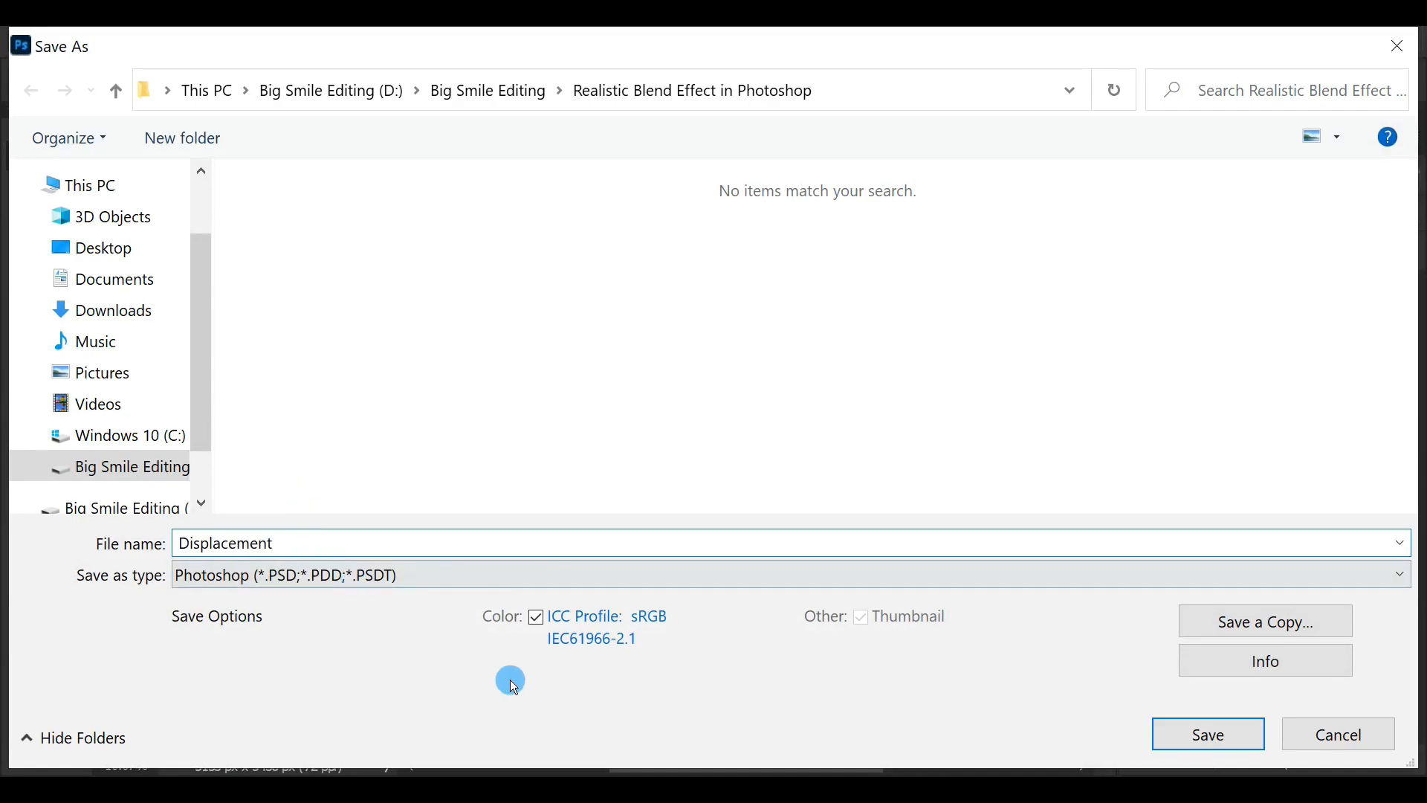
click(1207, 735)
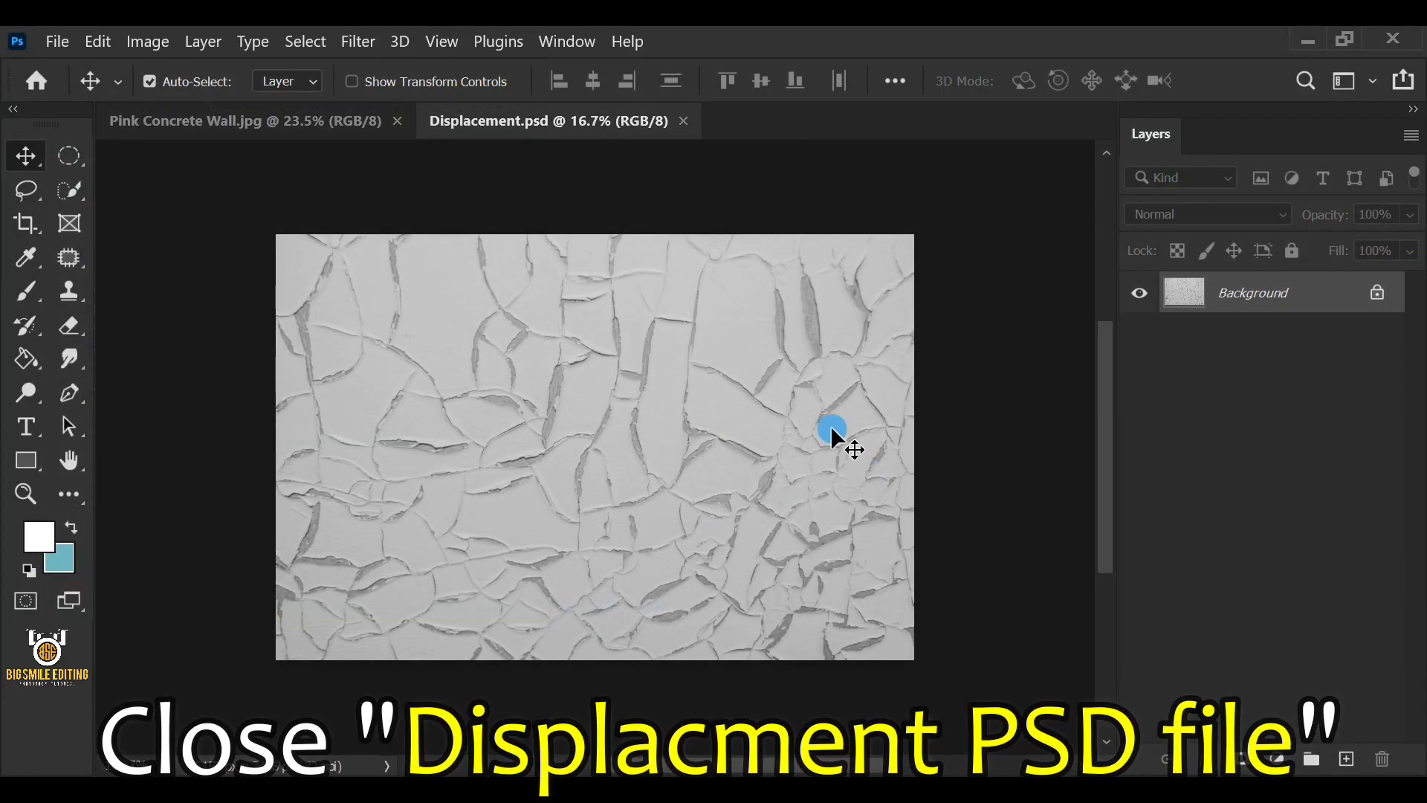
click(684, 122)
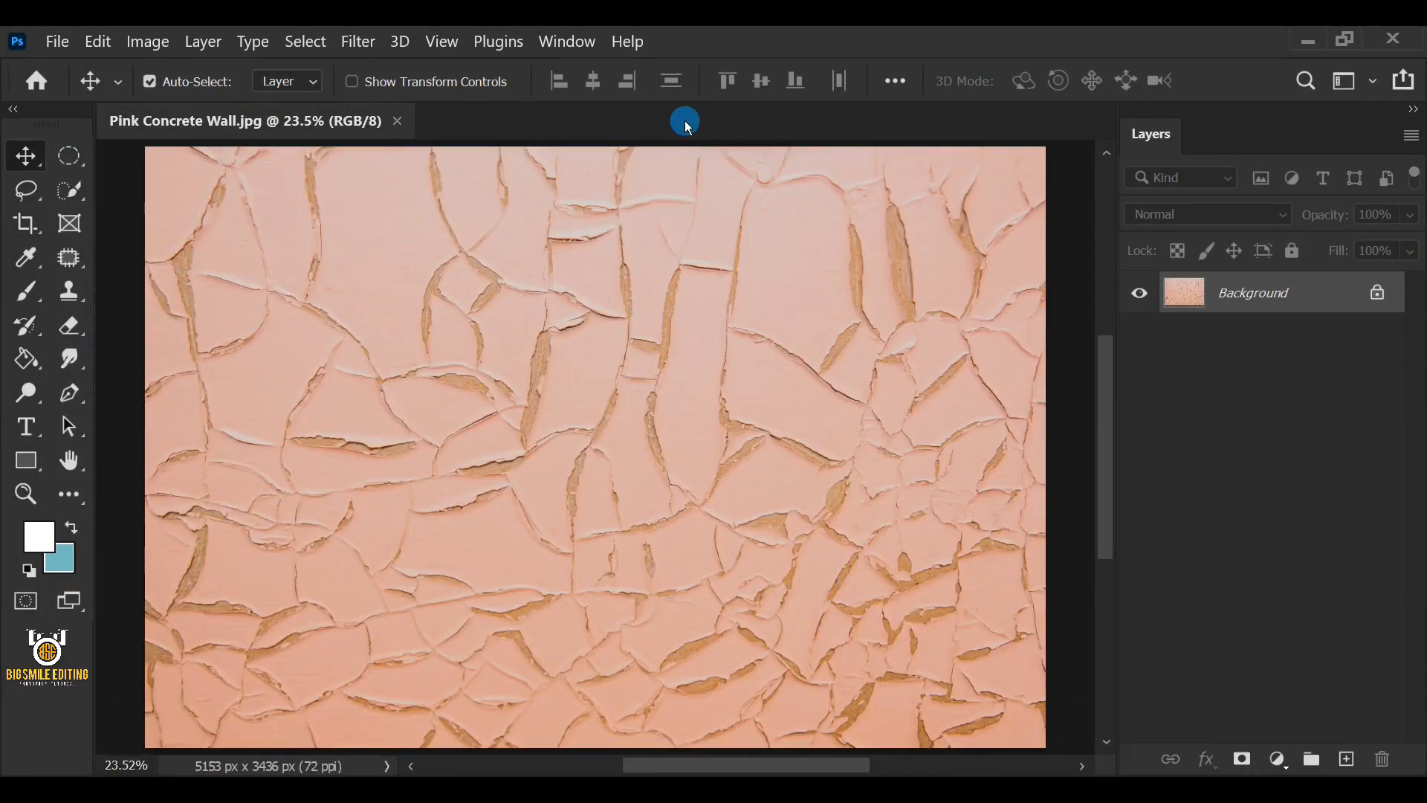
Step: Set up the Type tool with Barlow Black at 300 pt, Sharp anti-aliasing and left alignment
drag(27, 426, 183, 425)
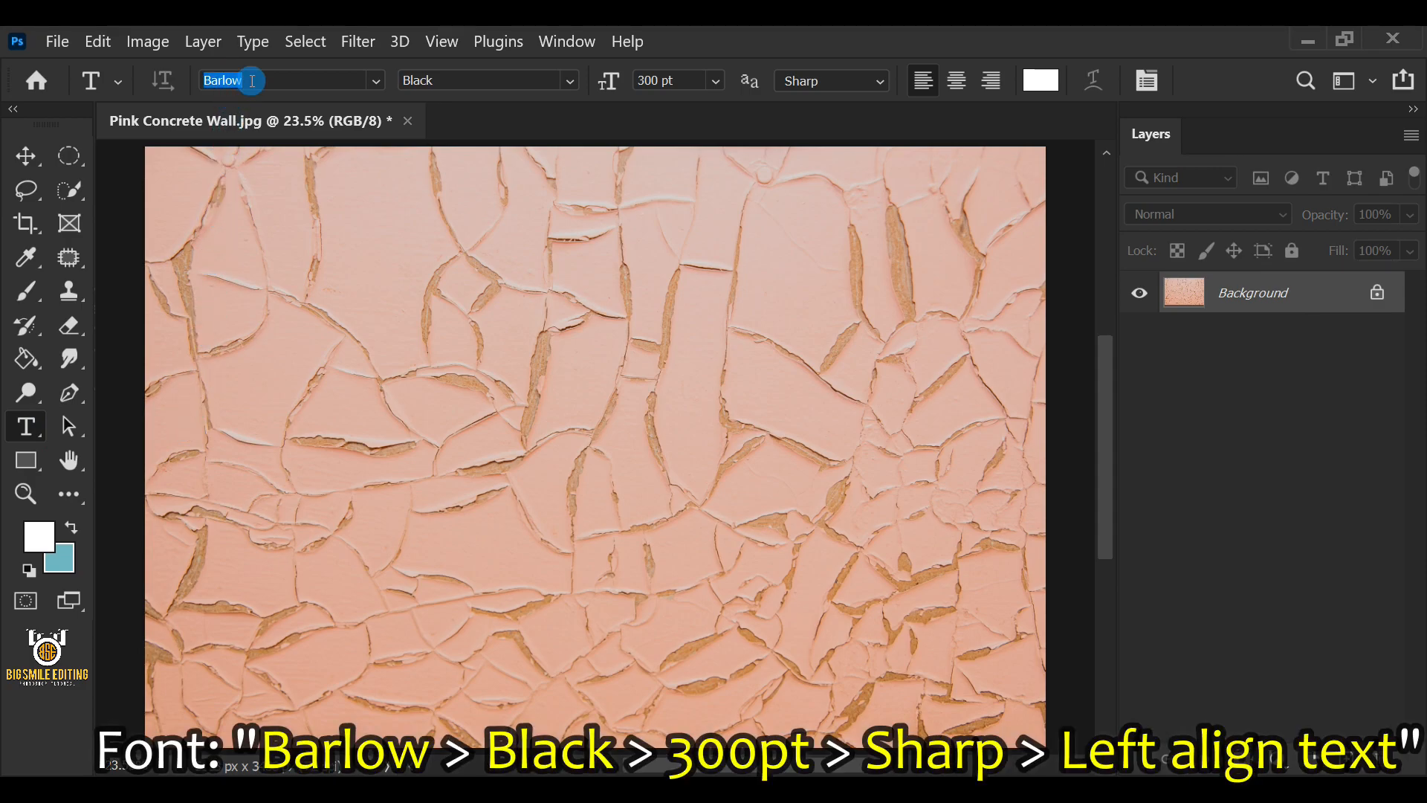
click(424, 79)
click(682, 80)
click(822, 79)
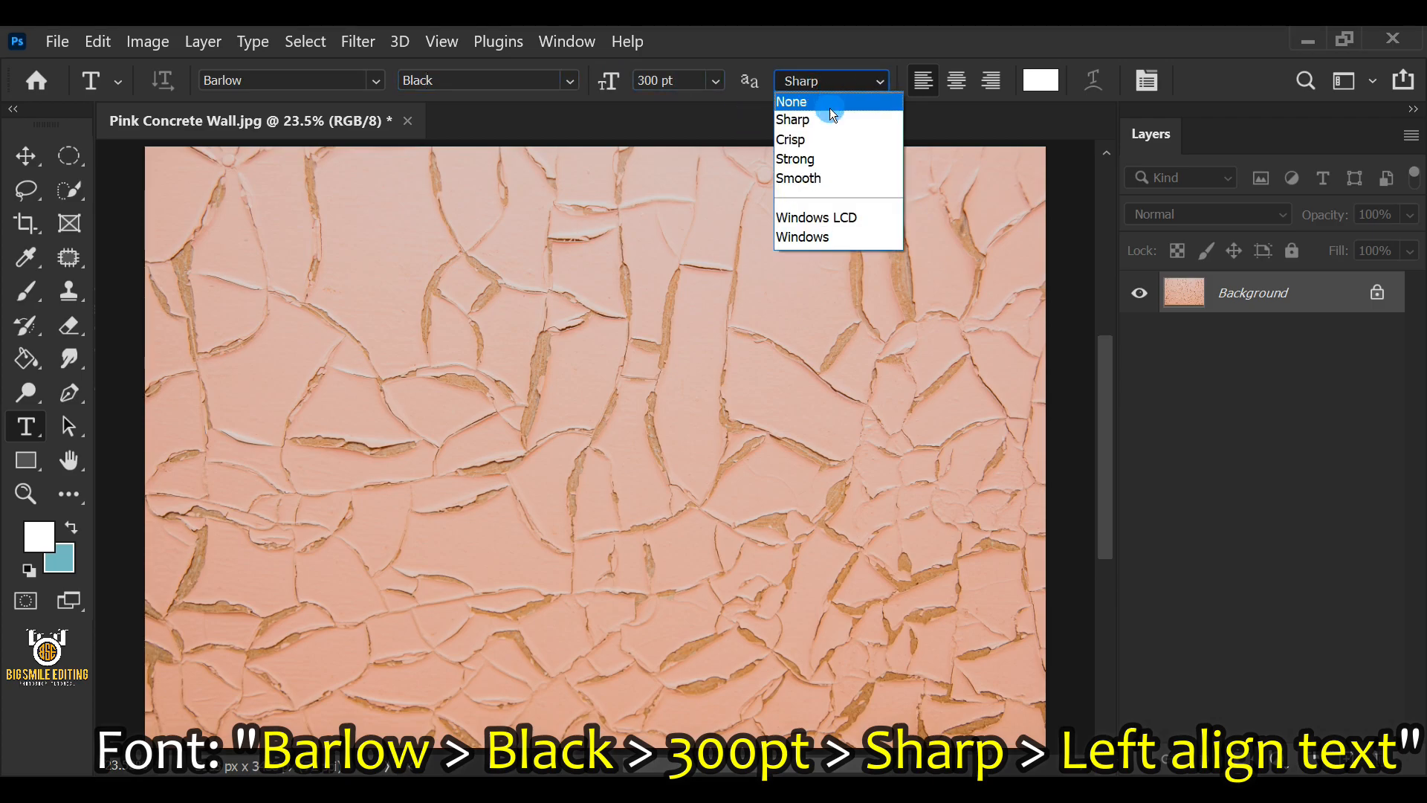
click(830, 115)
click(935, 80)
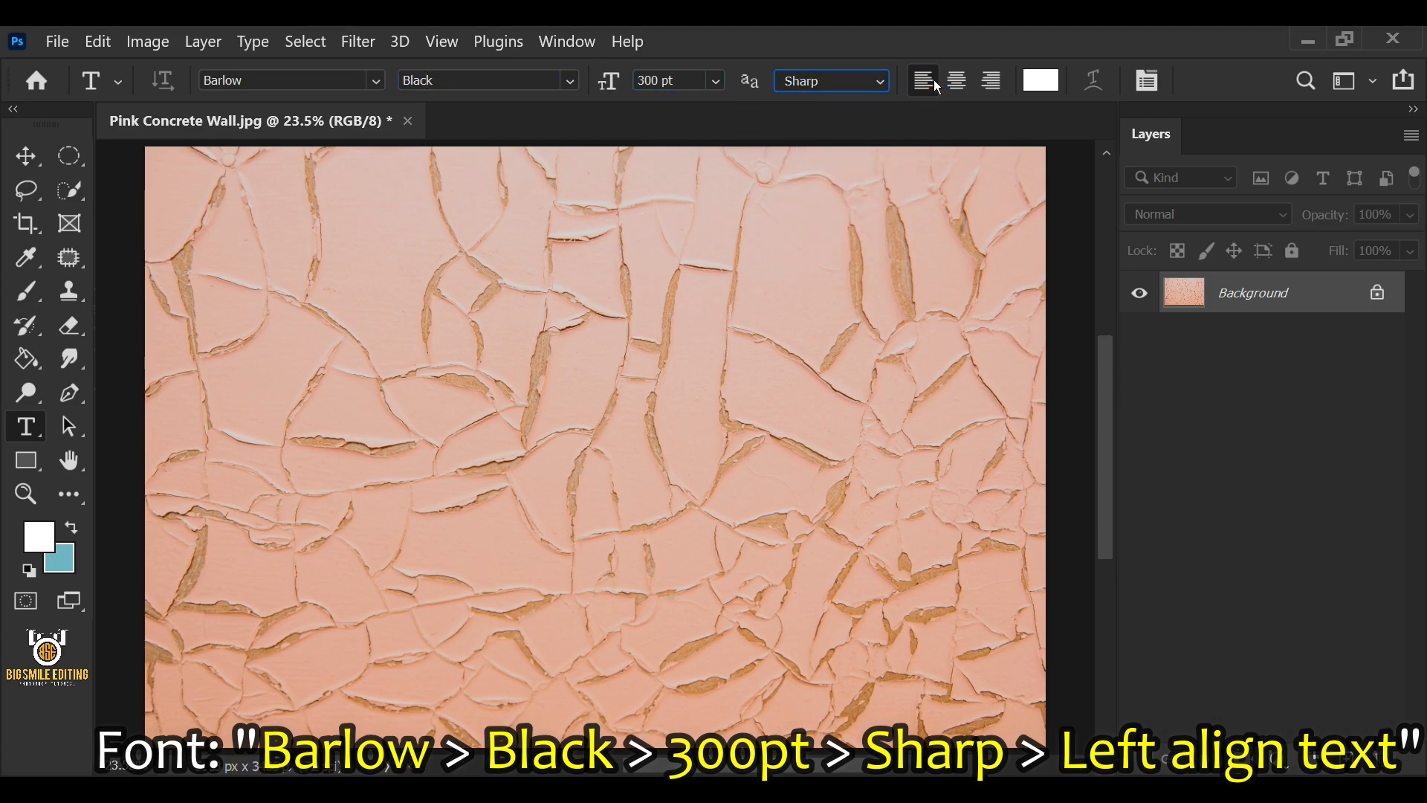
Step: Set the text colour to white (ffffff)
click(1049, 73)
drag(863, 494, 706, 328)
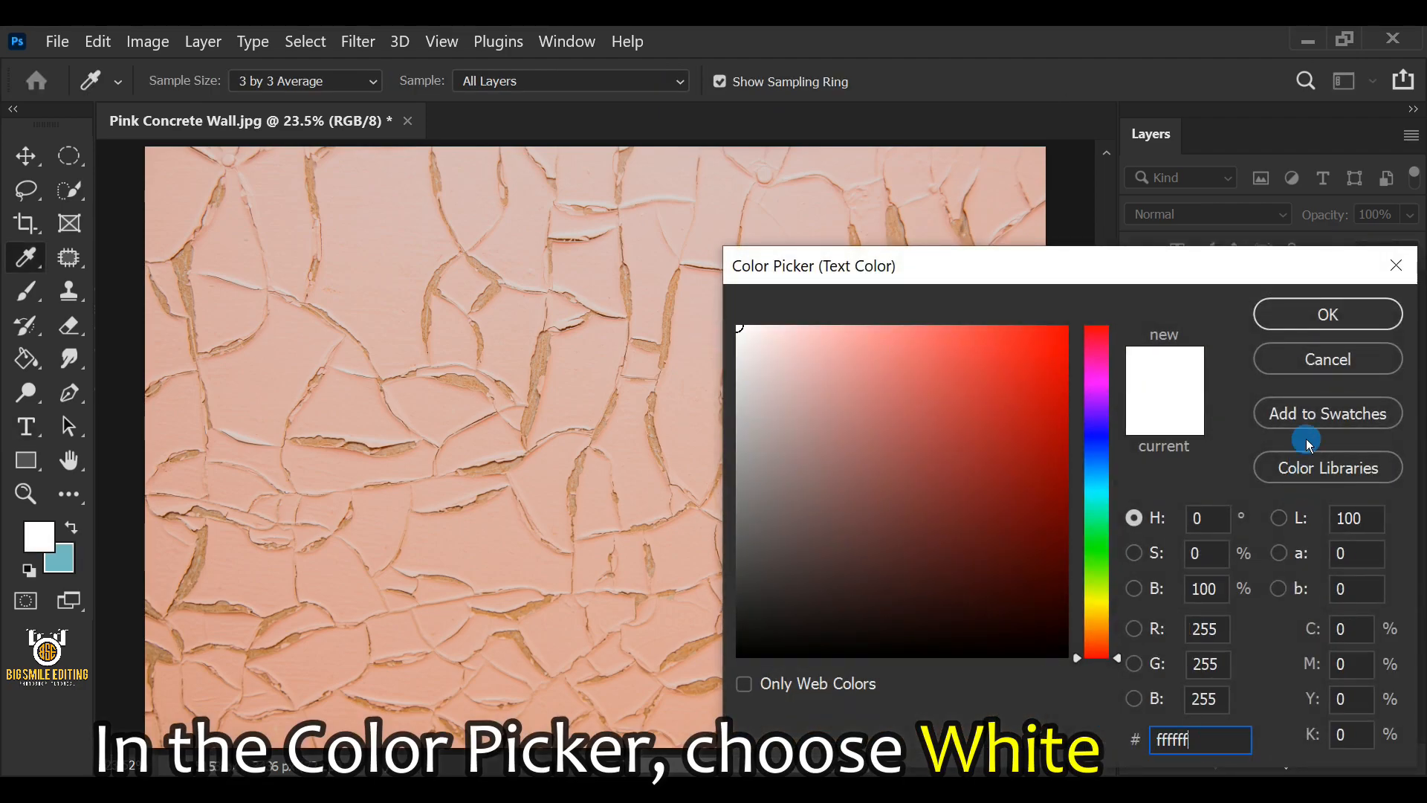
click(1308, 315)
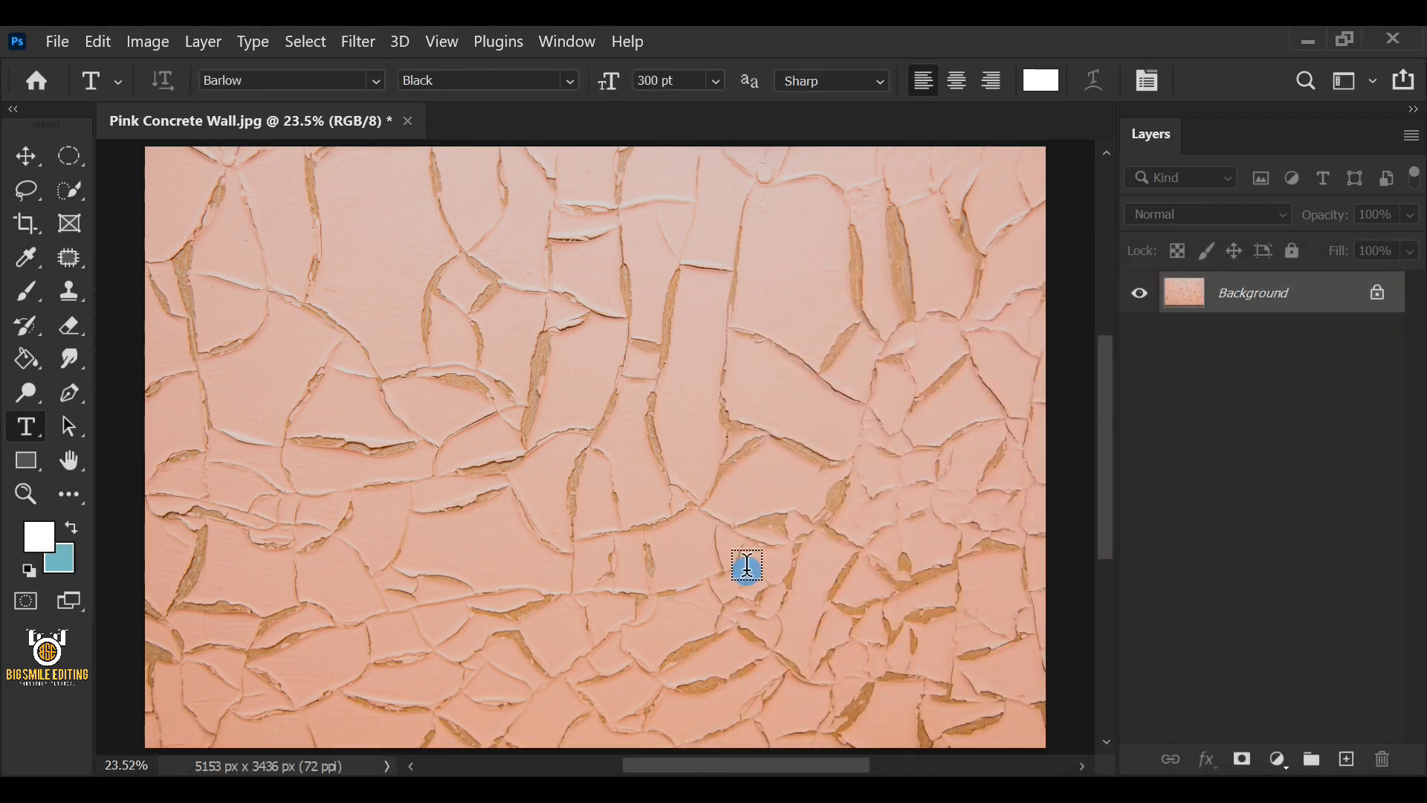
Step: Add the text BLEND near the middle of the wall image
click(609, 421)
drag(748, 413, 939, 414)
text(BLEND)
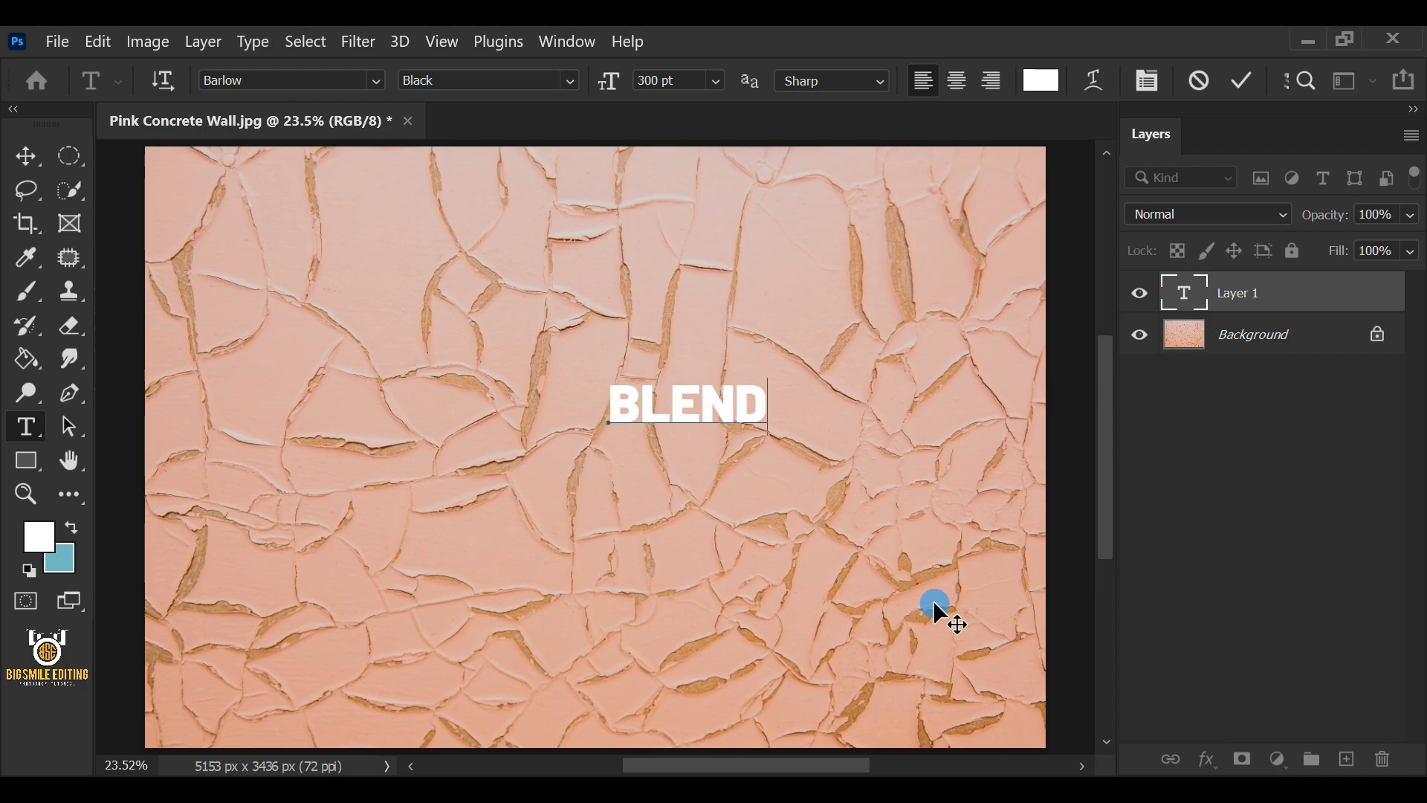
click(1241, 82)
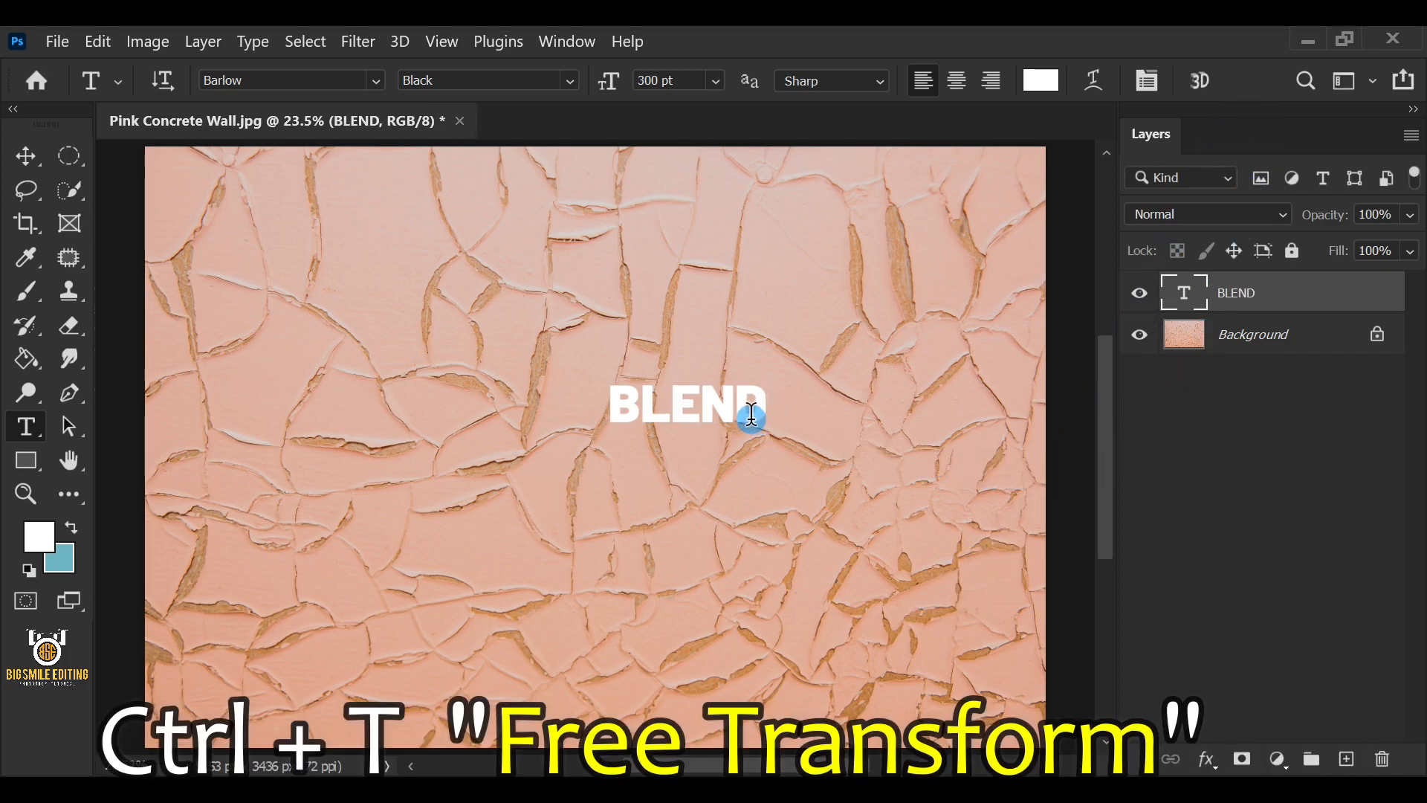
Step: Scale the BLEND text to about 471% with Free Transform and centre it on the canvas
key(ctrl+t)
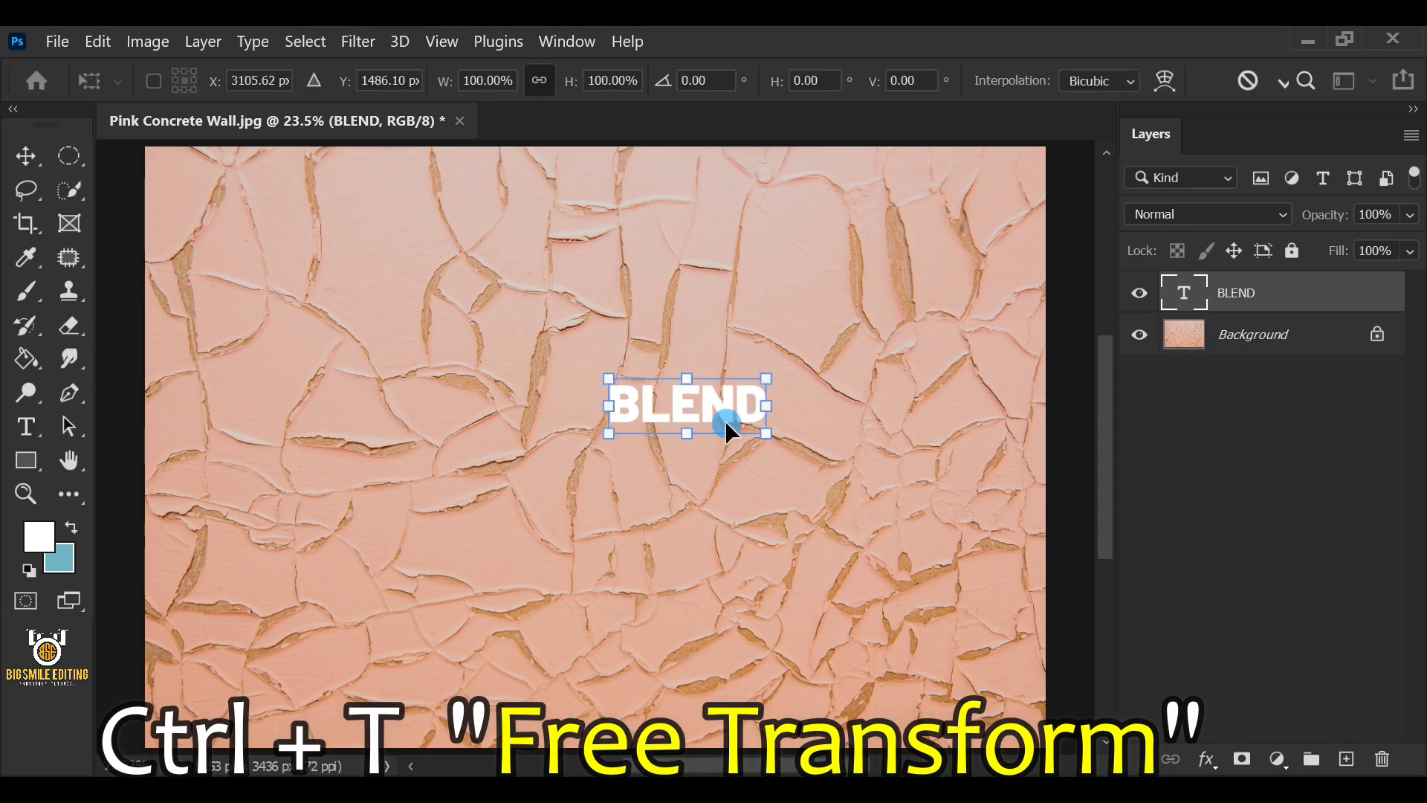
drag(687, 434, 669, 646)
drag(798, 546, 706, 489)
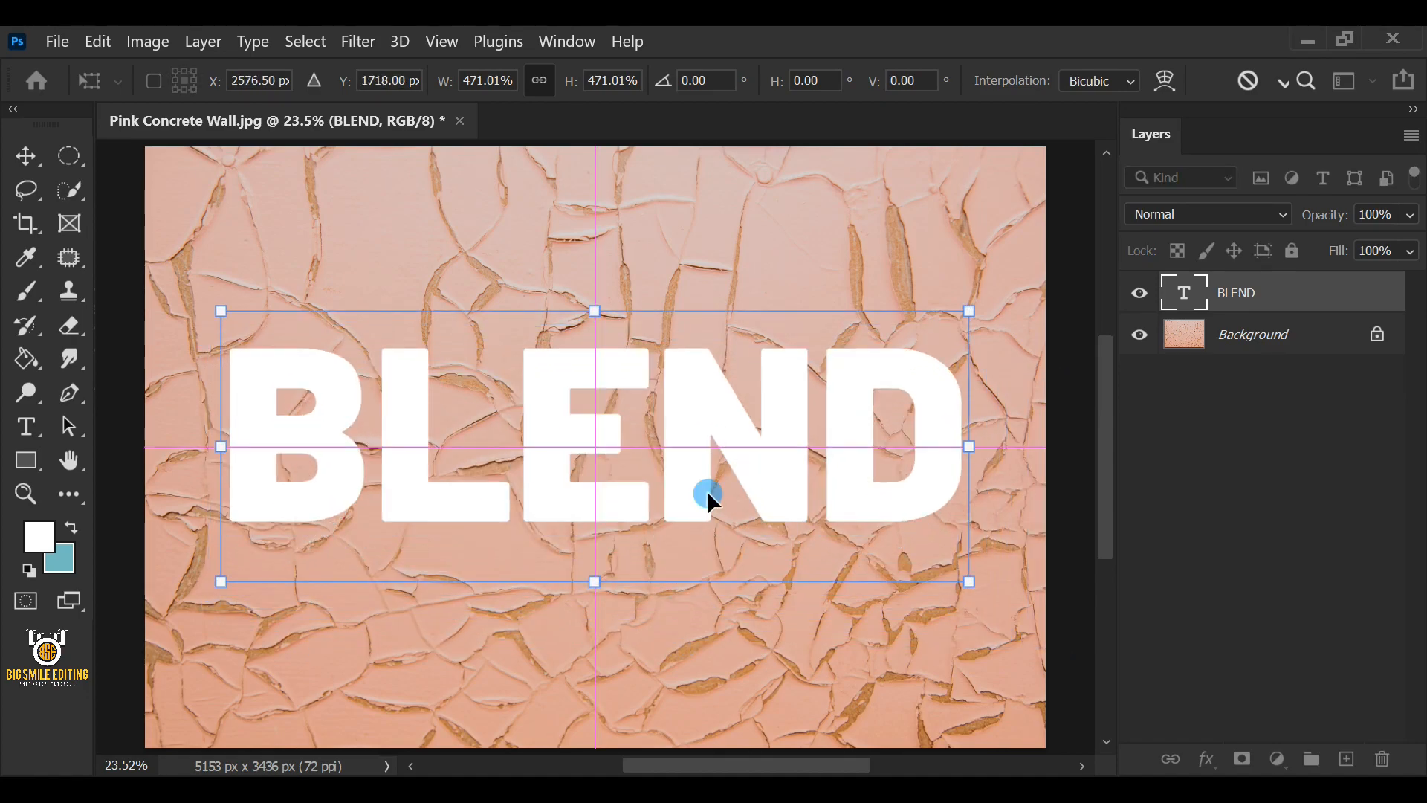
key(Return)
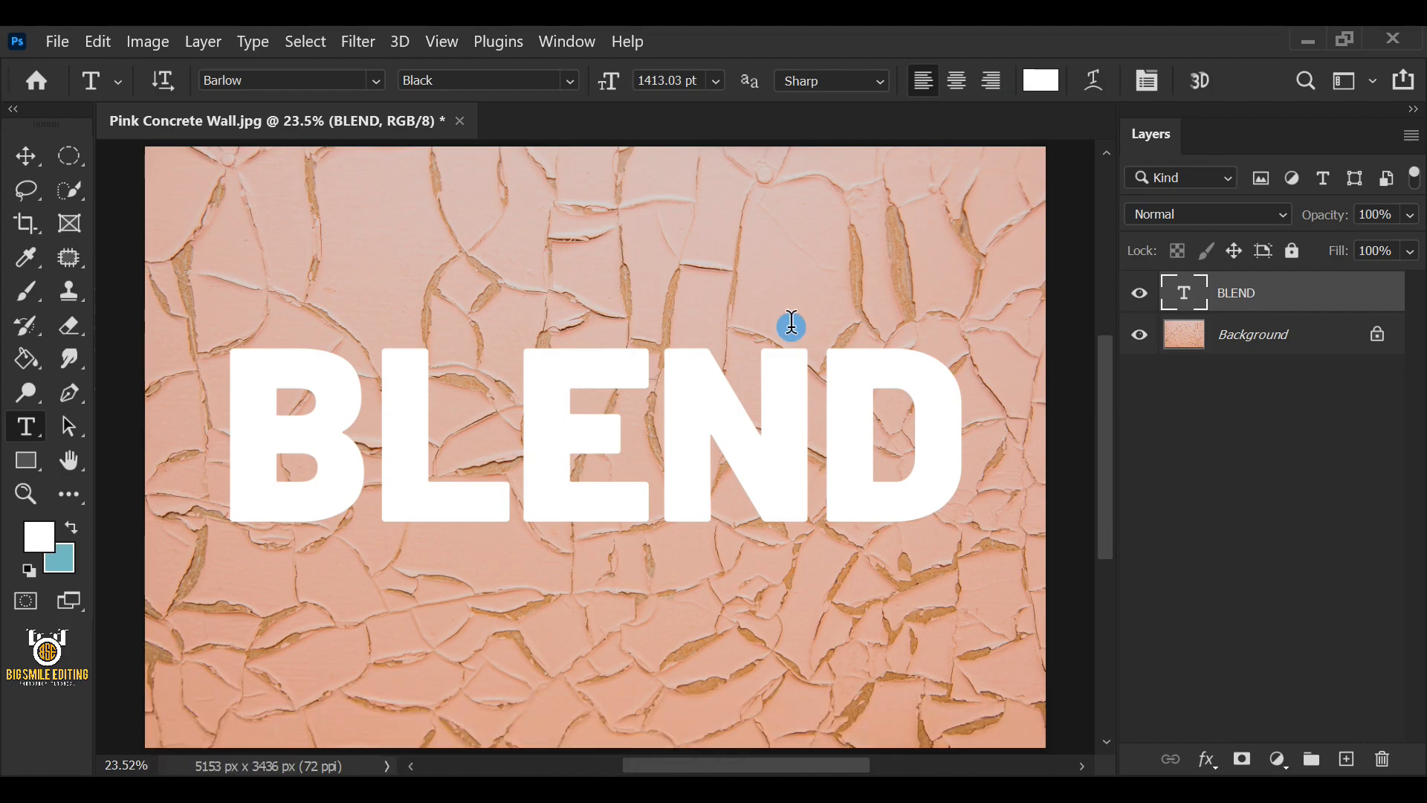
Step: Convert the BLEND text layer for smart filters and hide it
click(357, 41)
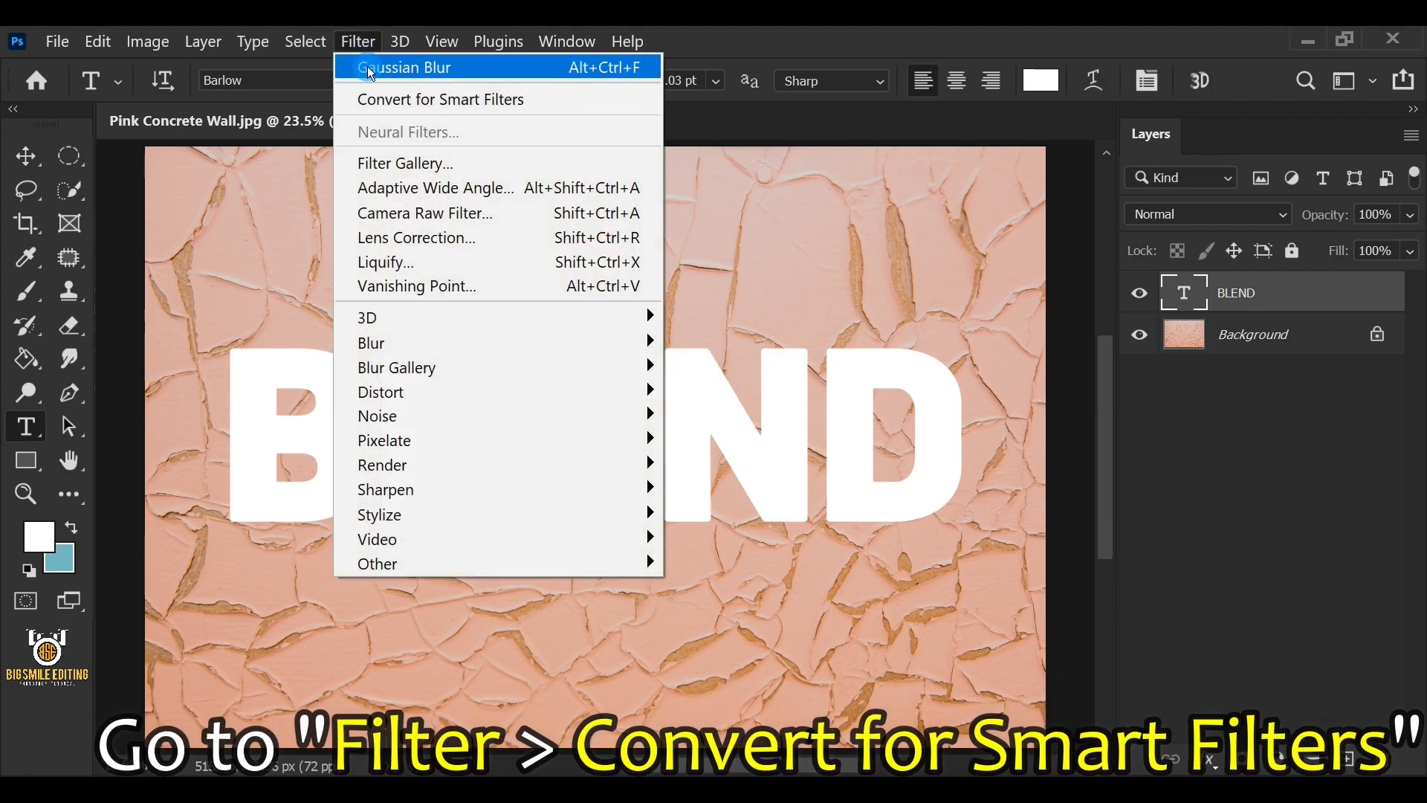
click(474, 98)
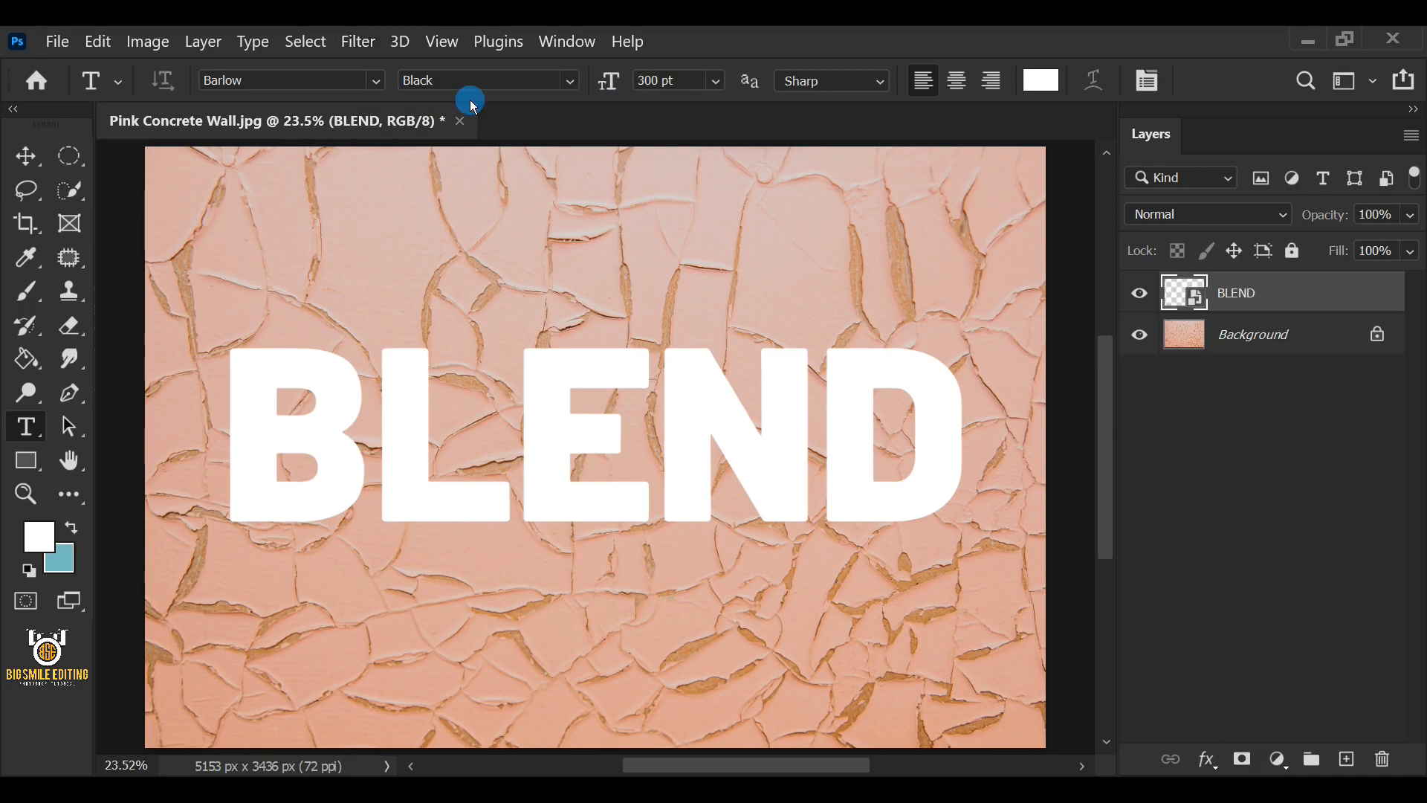
click(1140, 296)
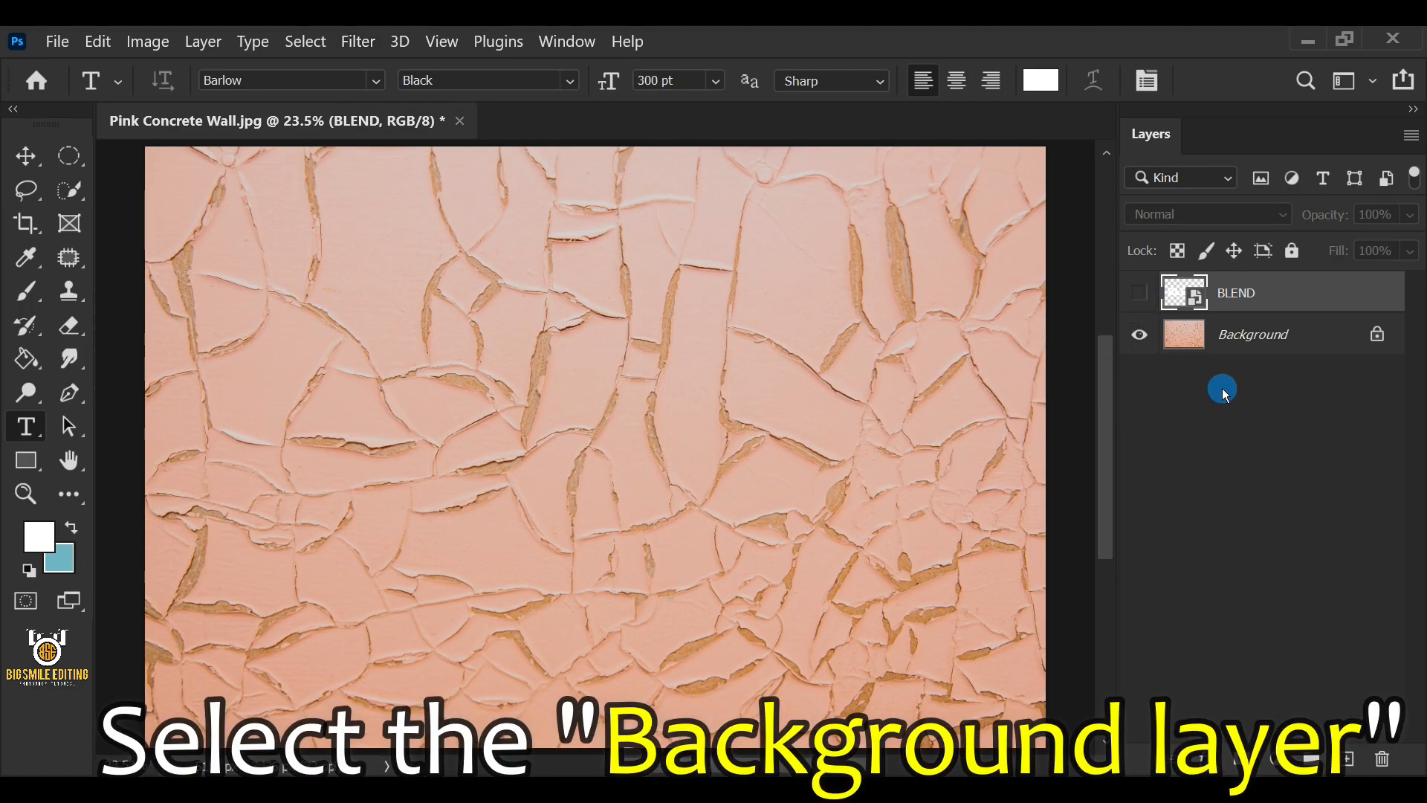
Step: Select the Background layer and make a copy of its Blue channel
click(1246, 343)
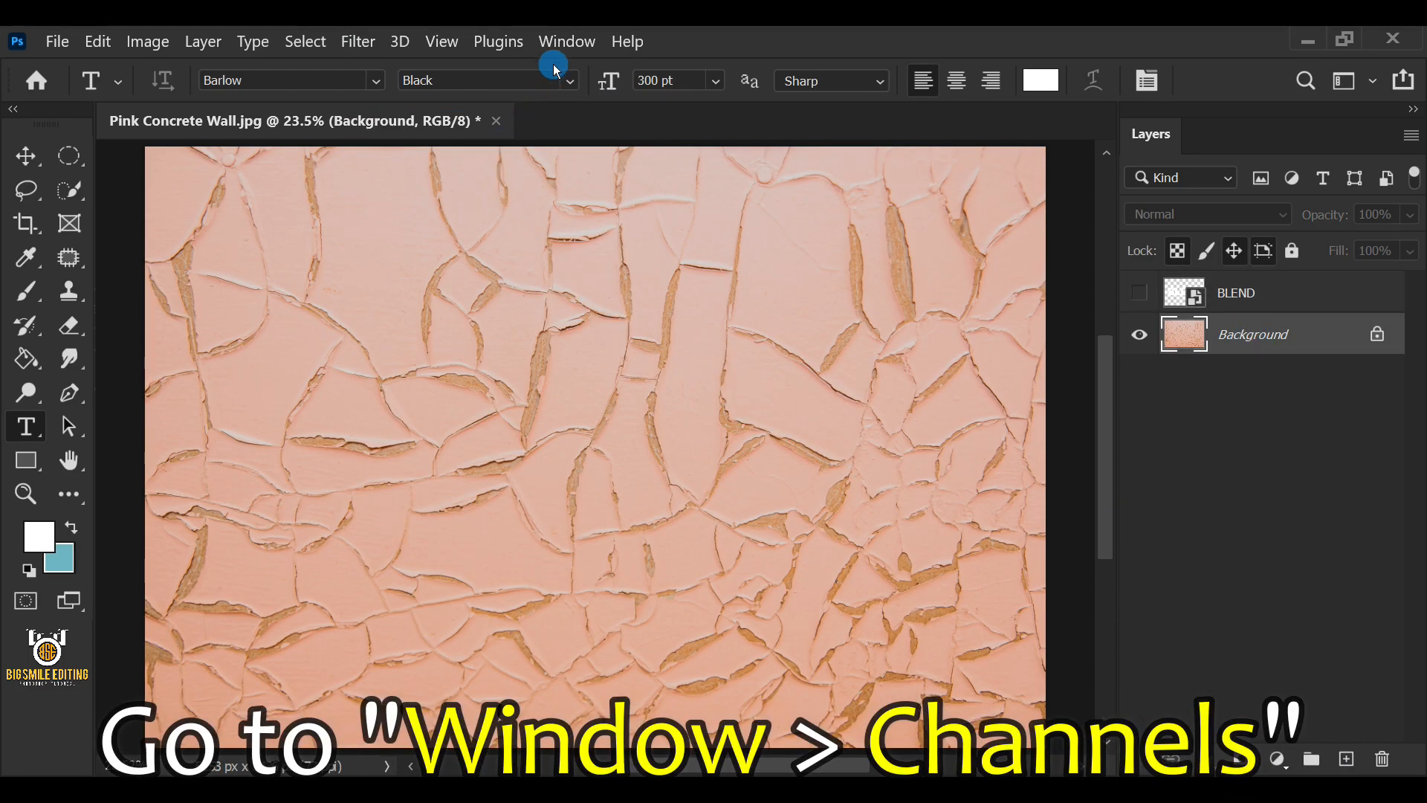
click(559, 41)
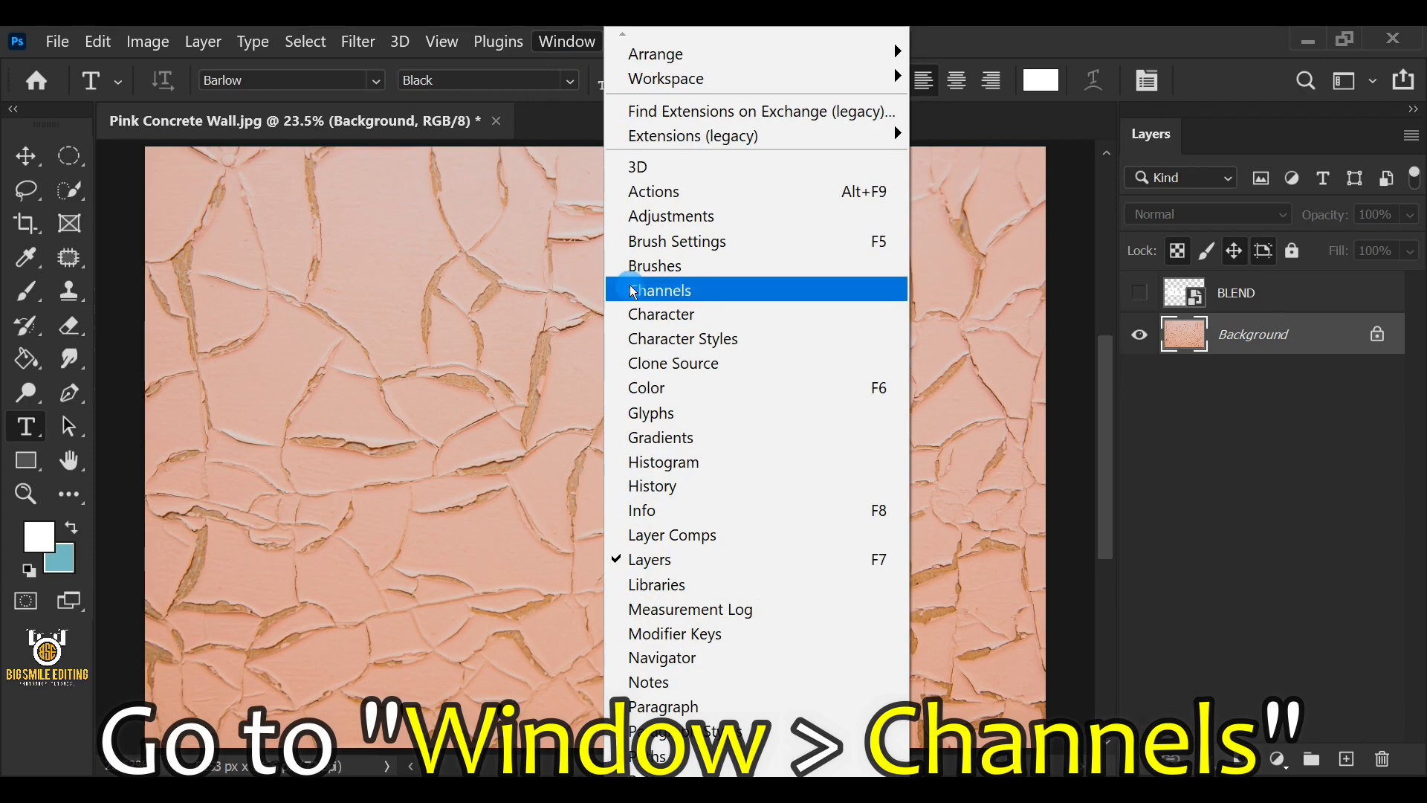
click(762, 289)
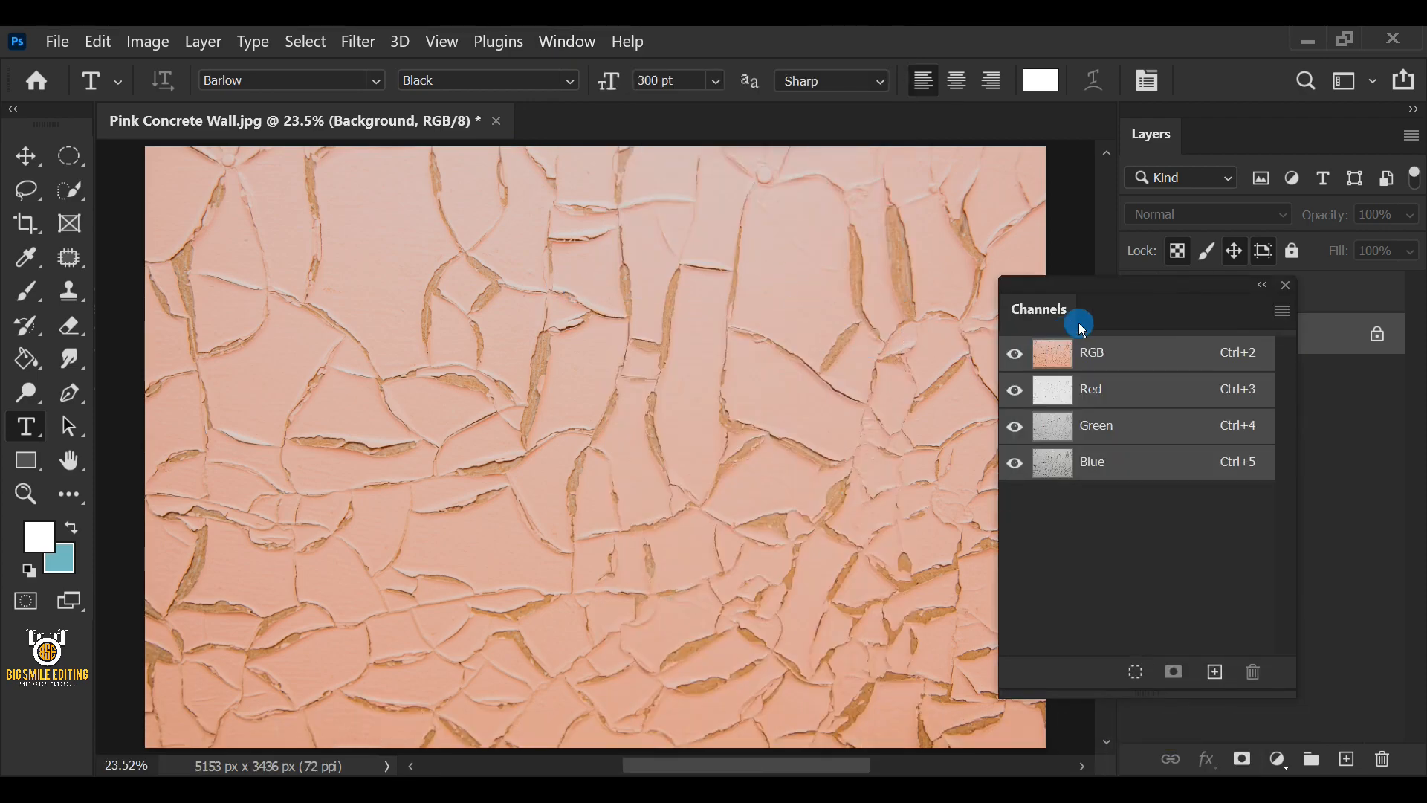
drag(1127, 283, 867, 183)
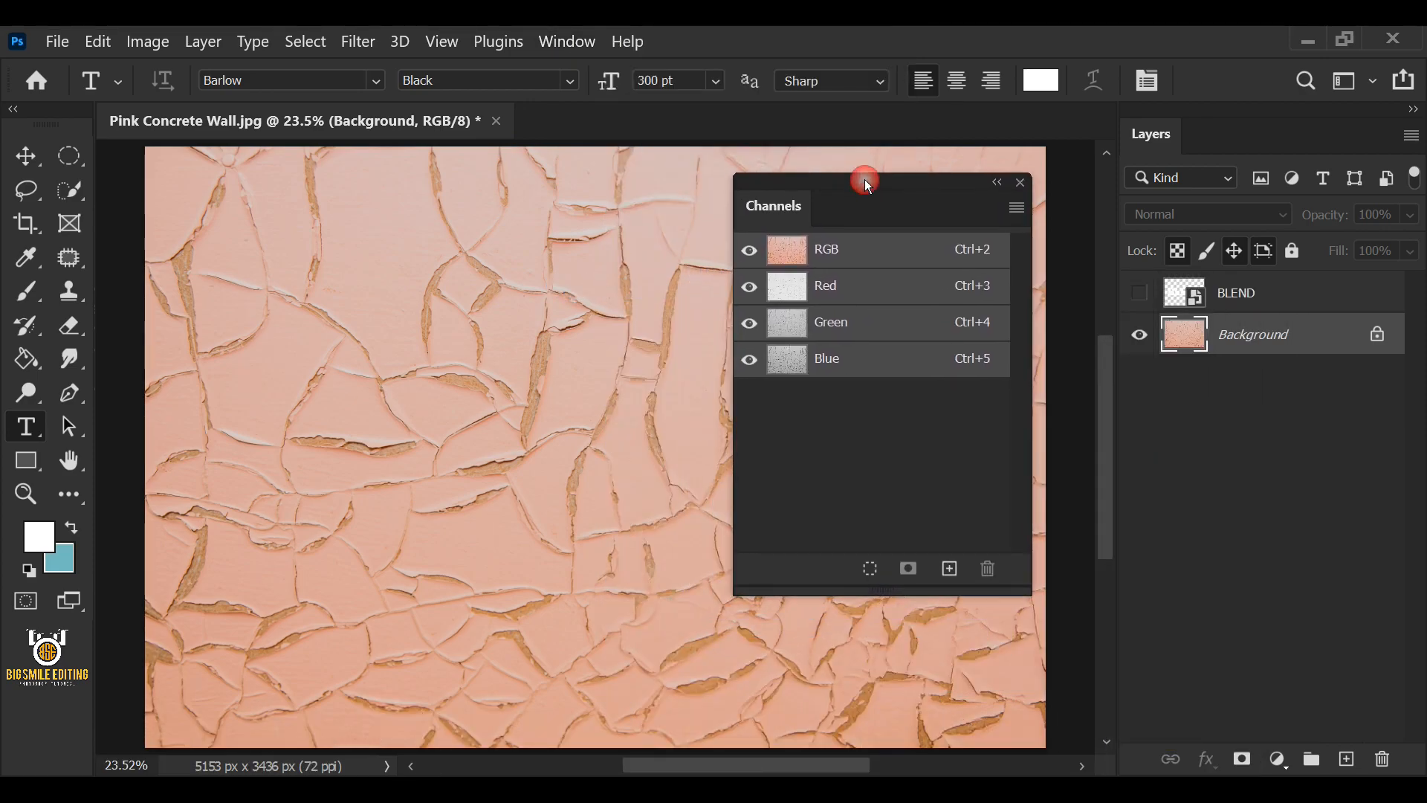
click(919, 365)
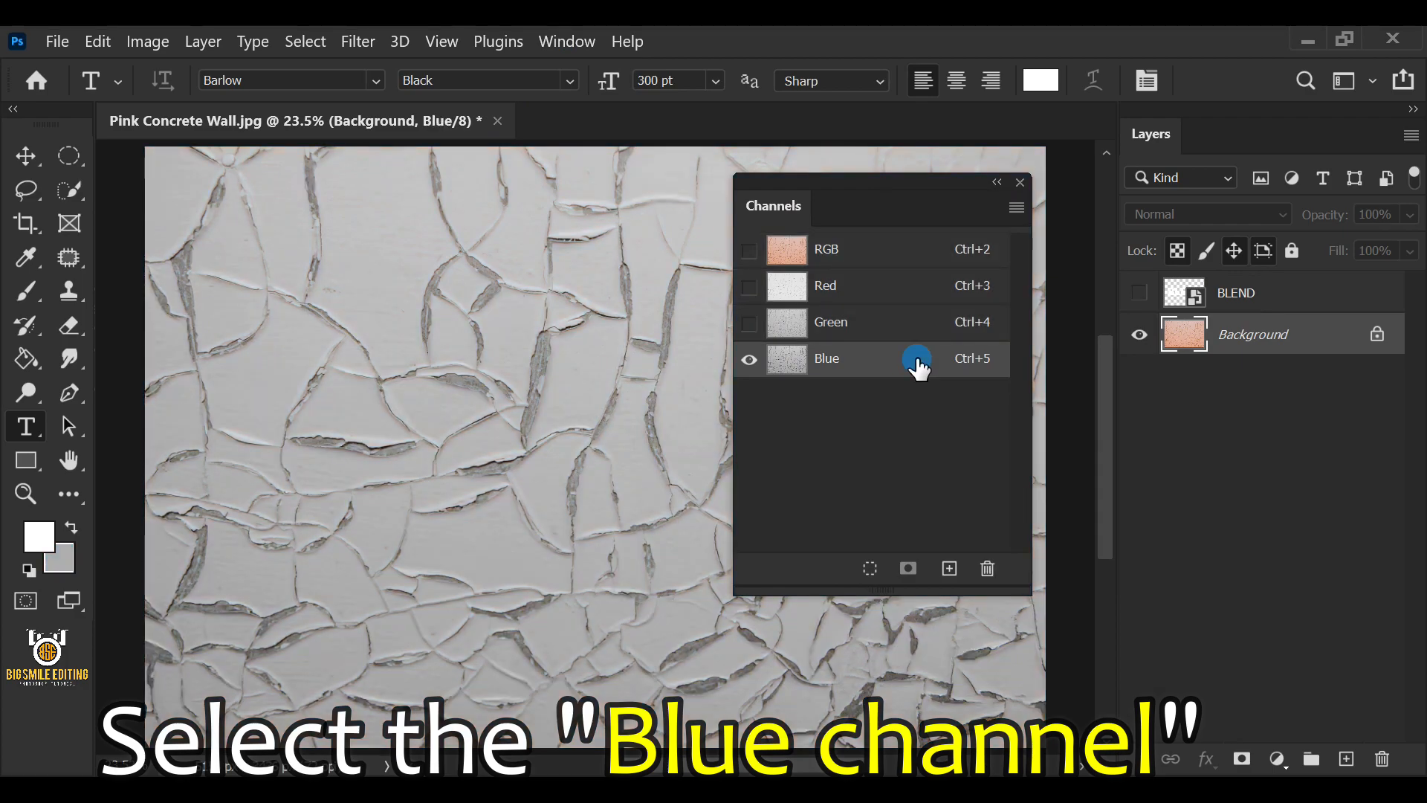
drag(918, 366, 951, 569)
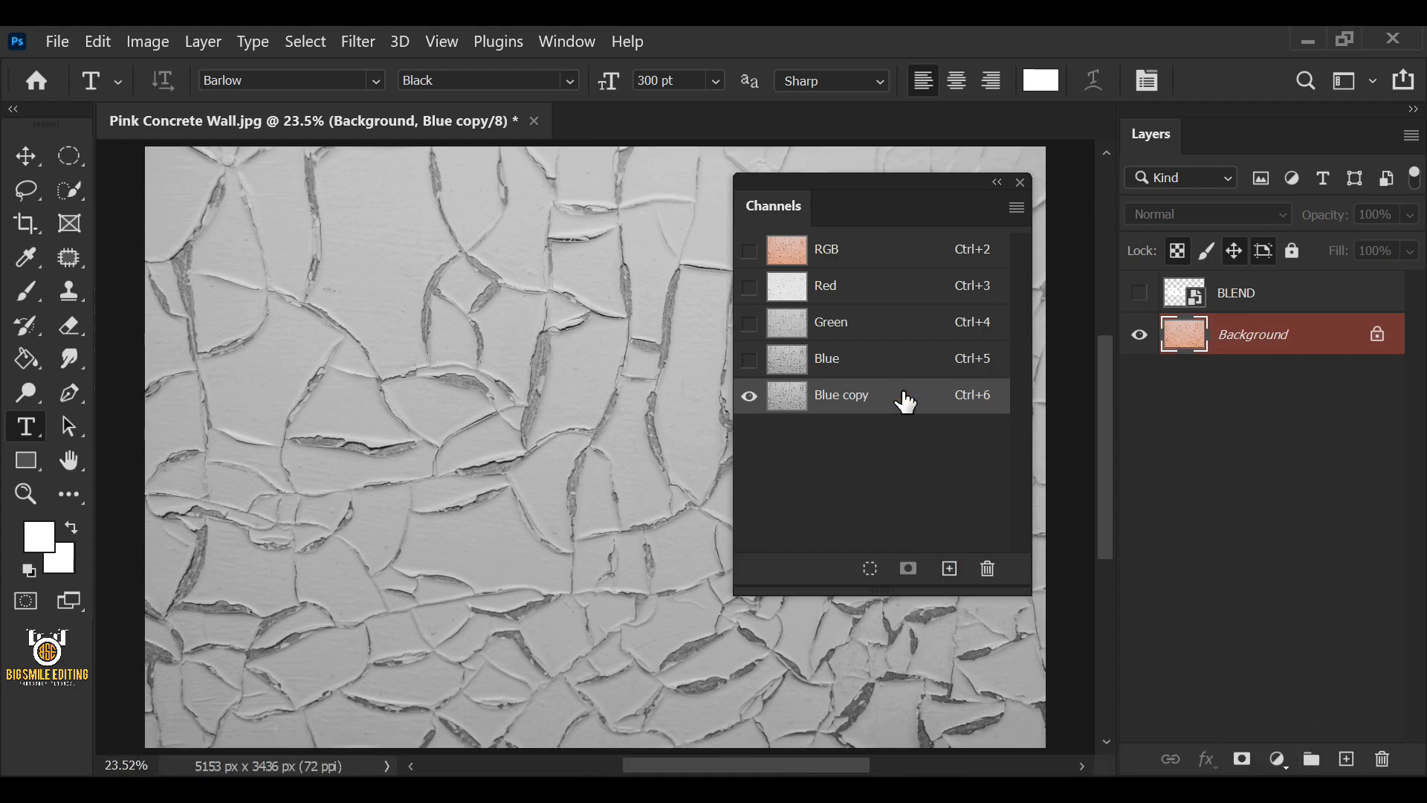
Step: Increase the Blue copy channel's contrast with Levels, setting the shadow input to 85 and the highlight input to 220
click(156, 43)
mouse_move(165, 98)
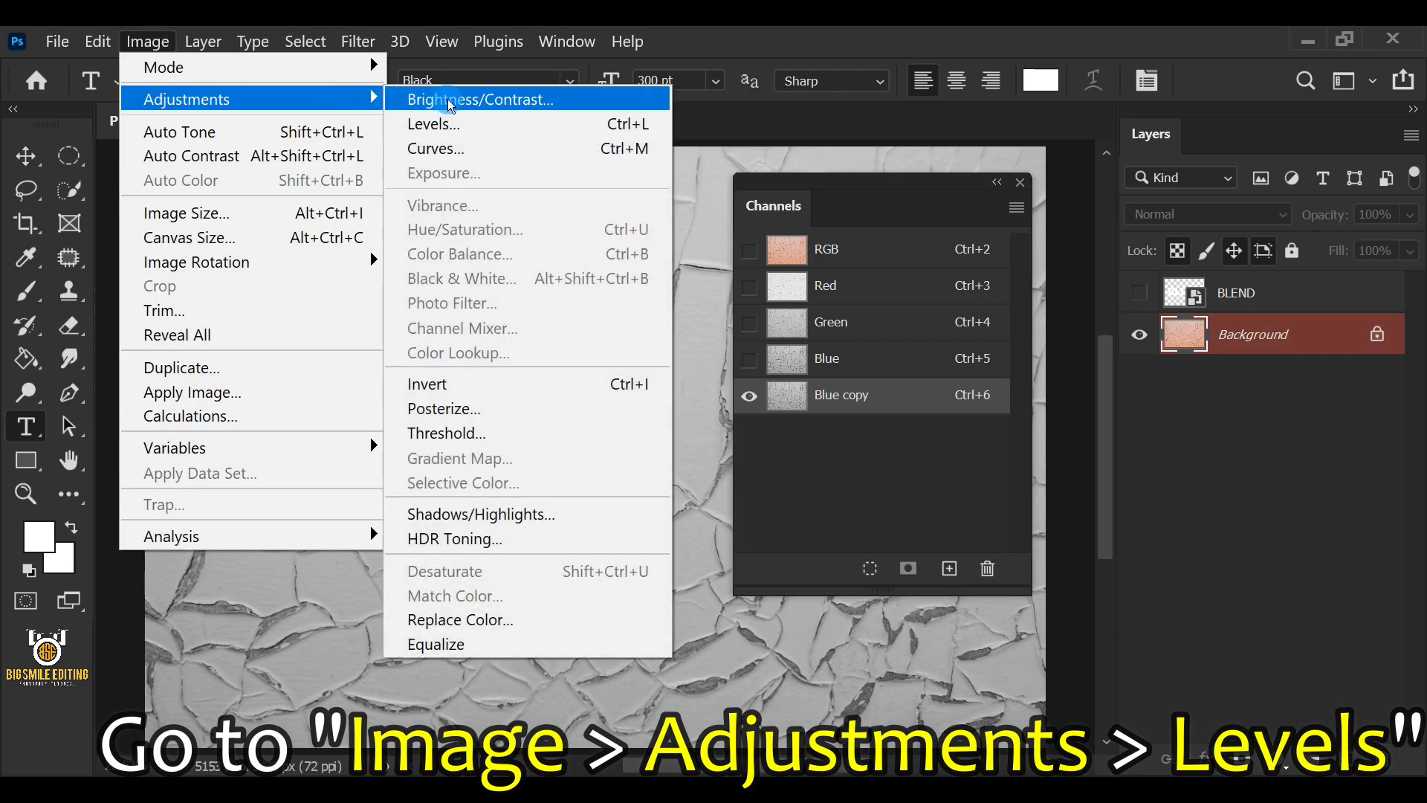
click(448, 125)
click(818, 100)
drag(818, 101, 420, 104)
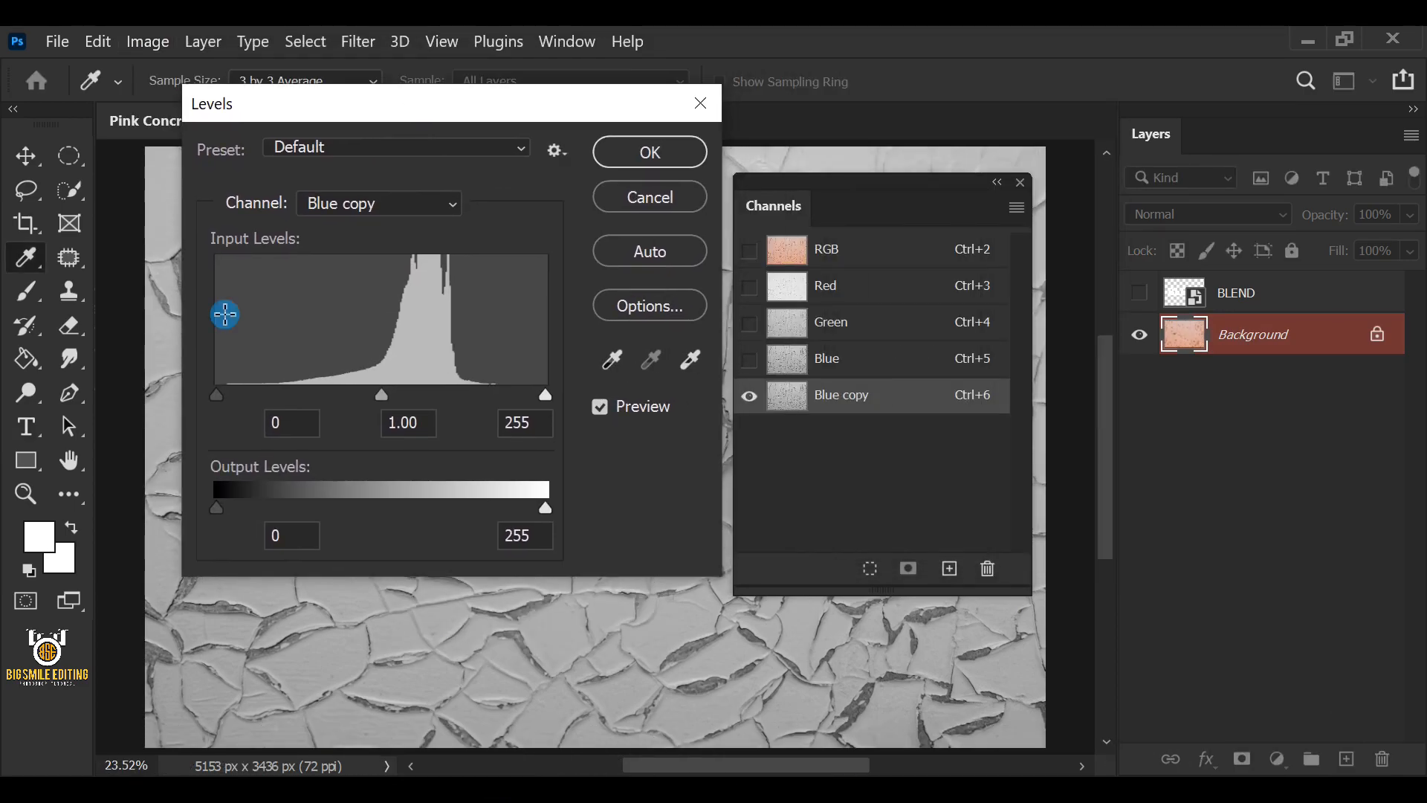
drag(216, 394, 327, 425)
click(307, 427)
click(532, 427)
drag(547, 393, 483, 407)
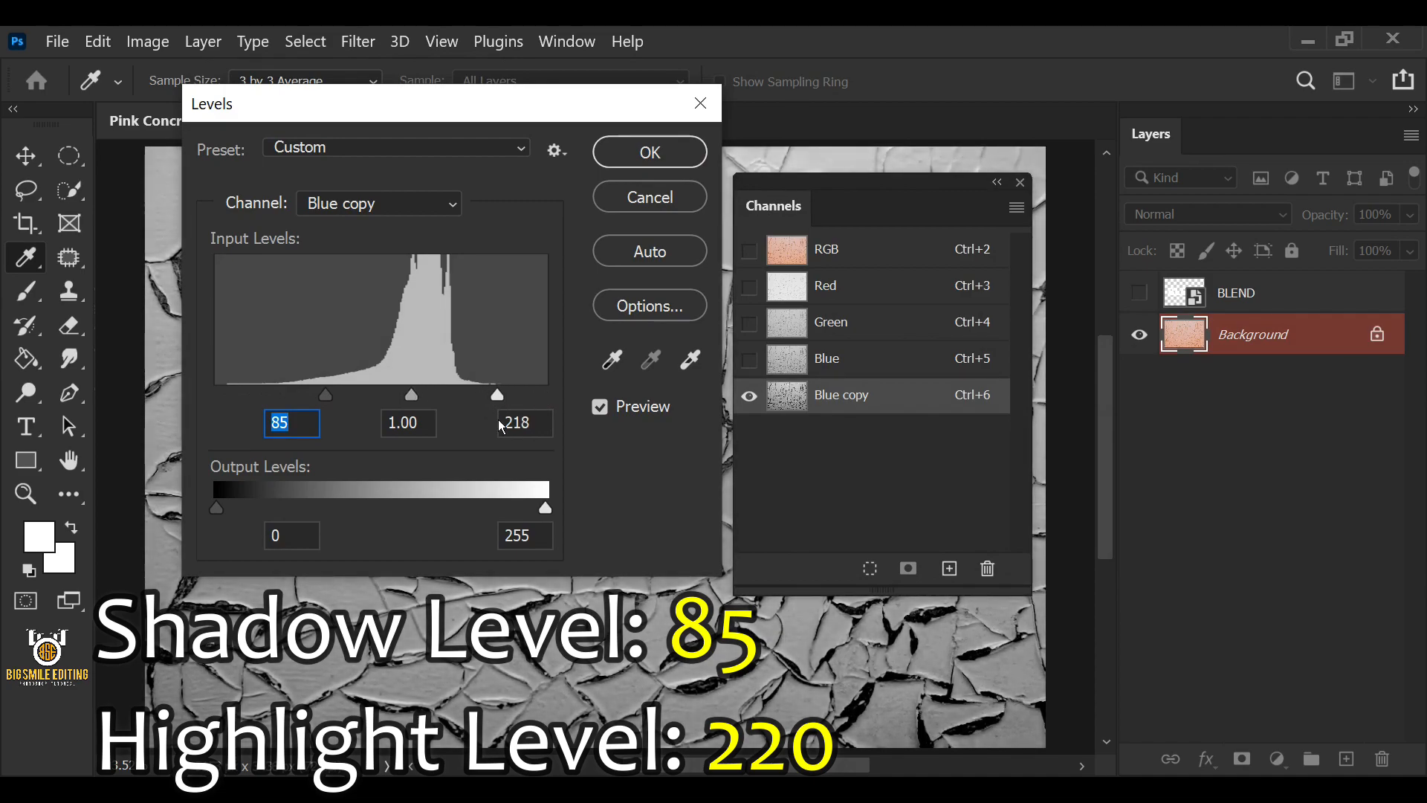
click(499, 424)
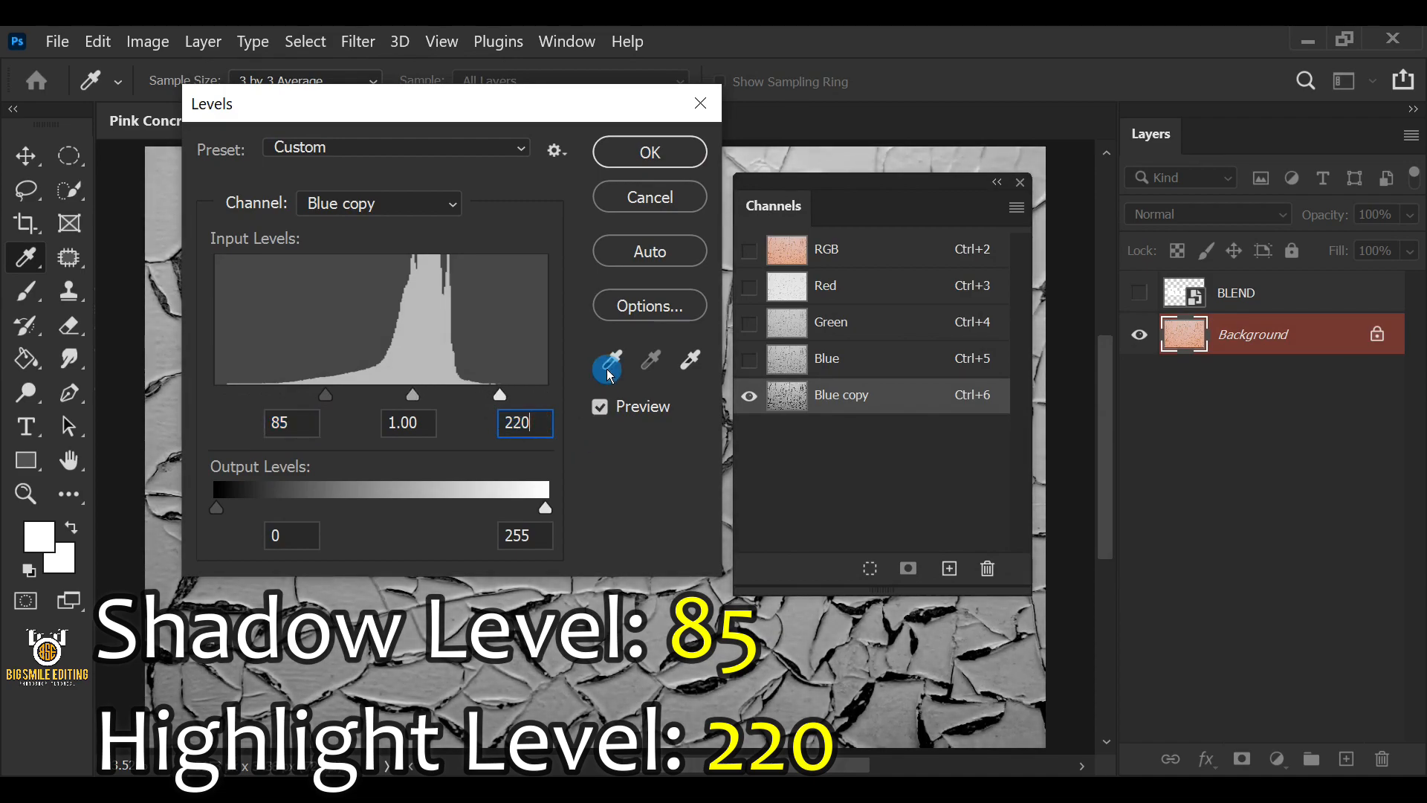
click(650, 154)
key(t)
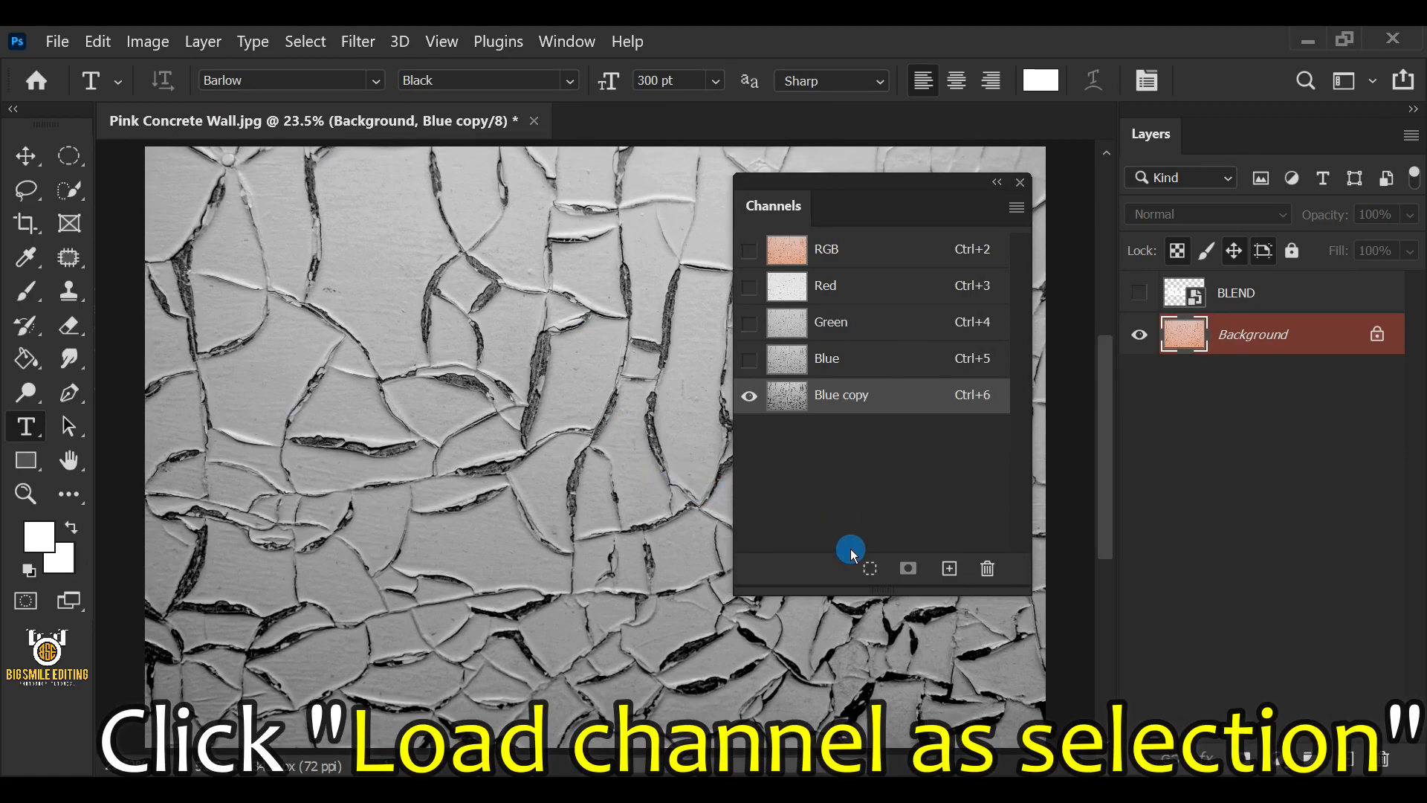
Step: Load the Blue copy channel as a selection, reactivate the RGB composite channel and close the channel list
click(868, 569)
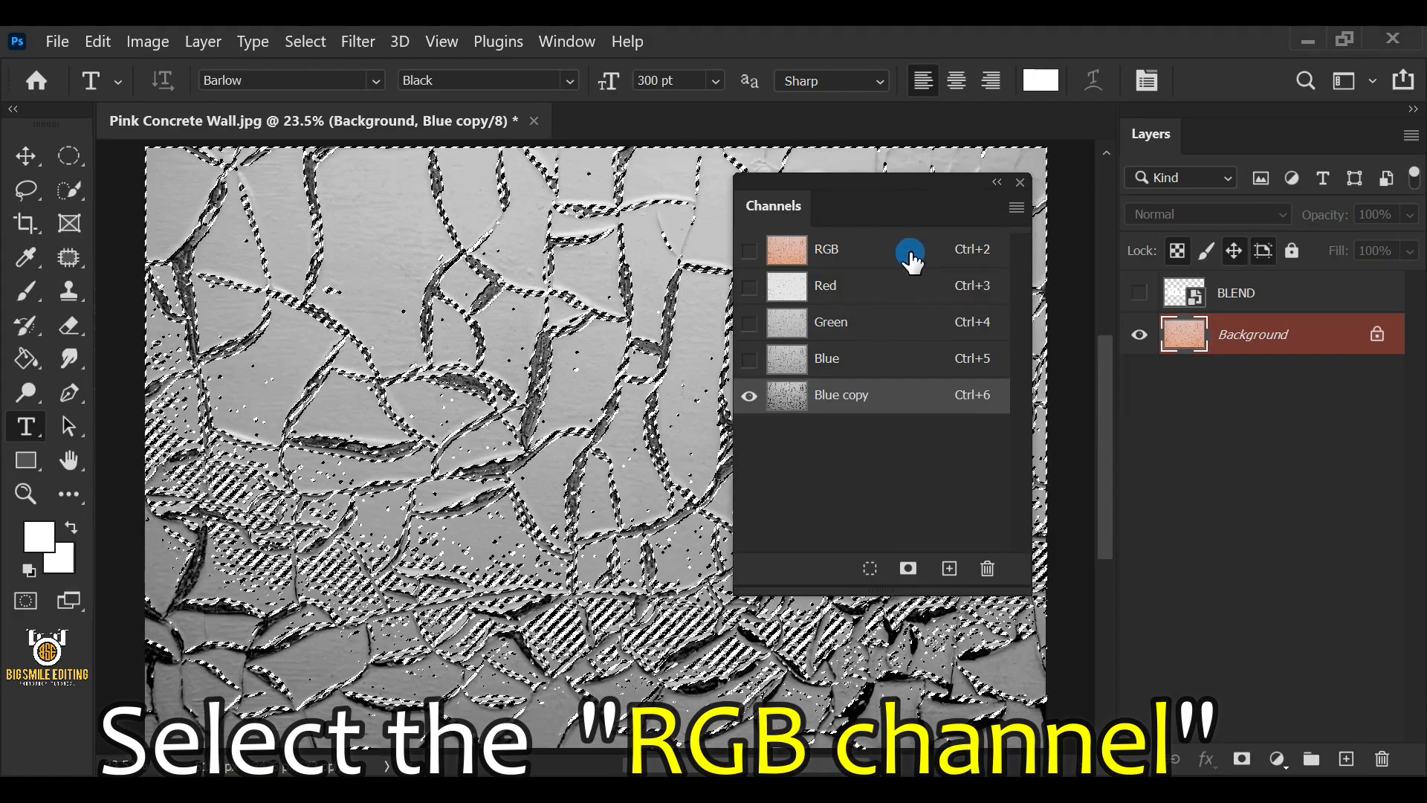
click(913, 256)
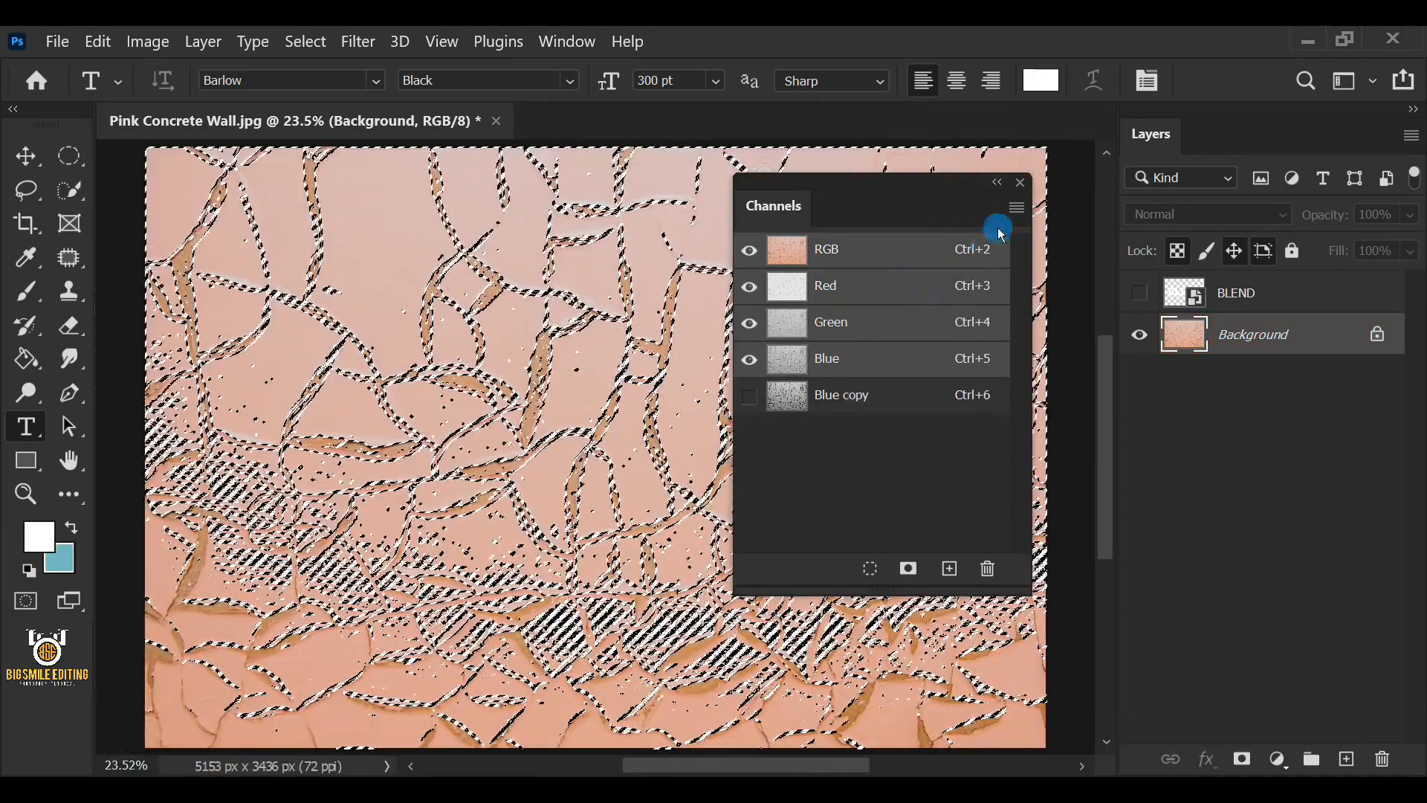
click(1019, 183)
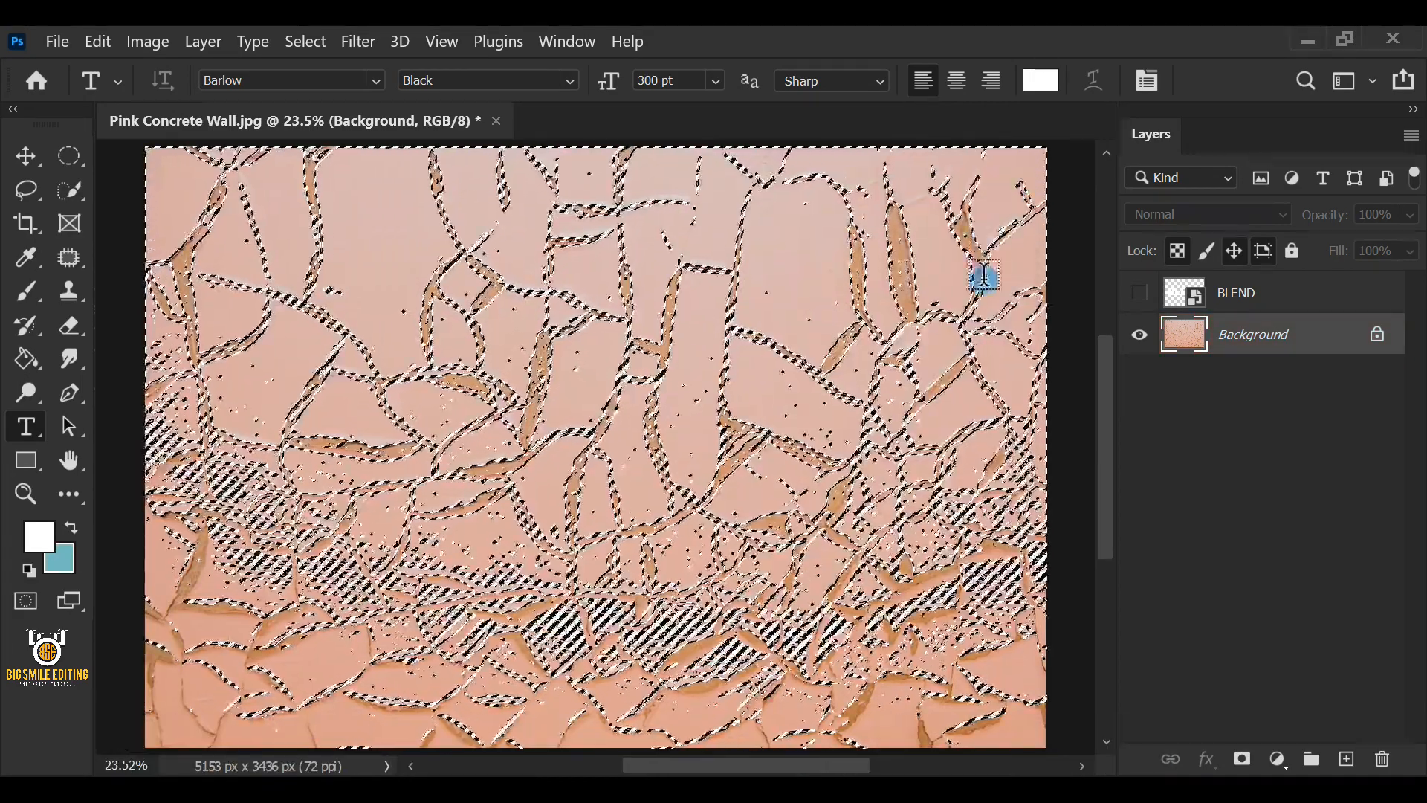
Step: Show the BLEND layer, add a layer mask to it from the selection, and make its smart object content active
click(1306, 295)
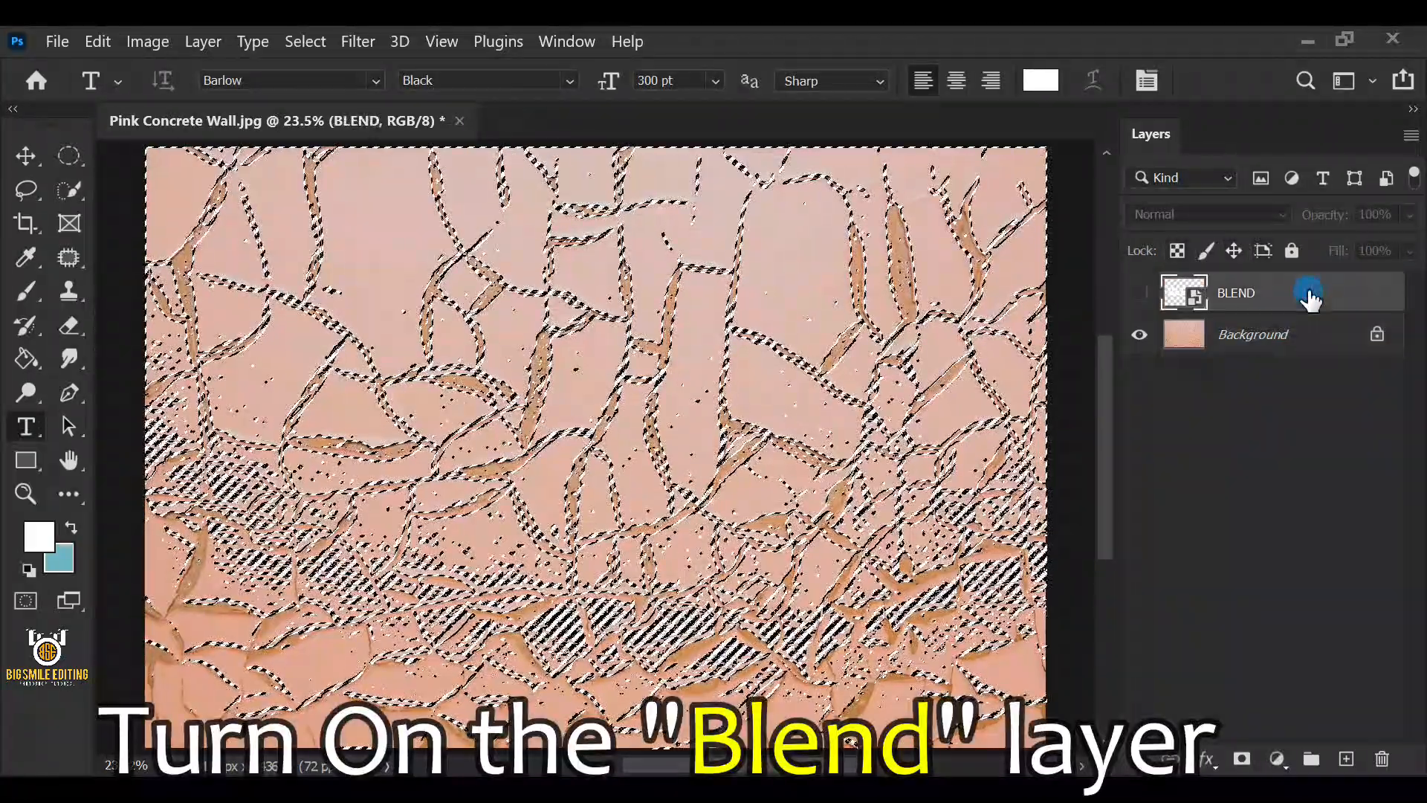
click(1140, 293)
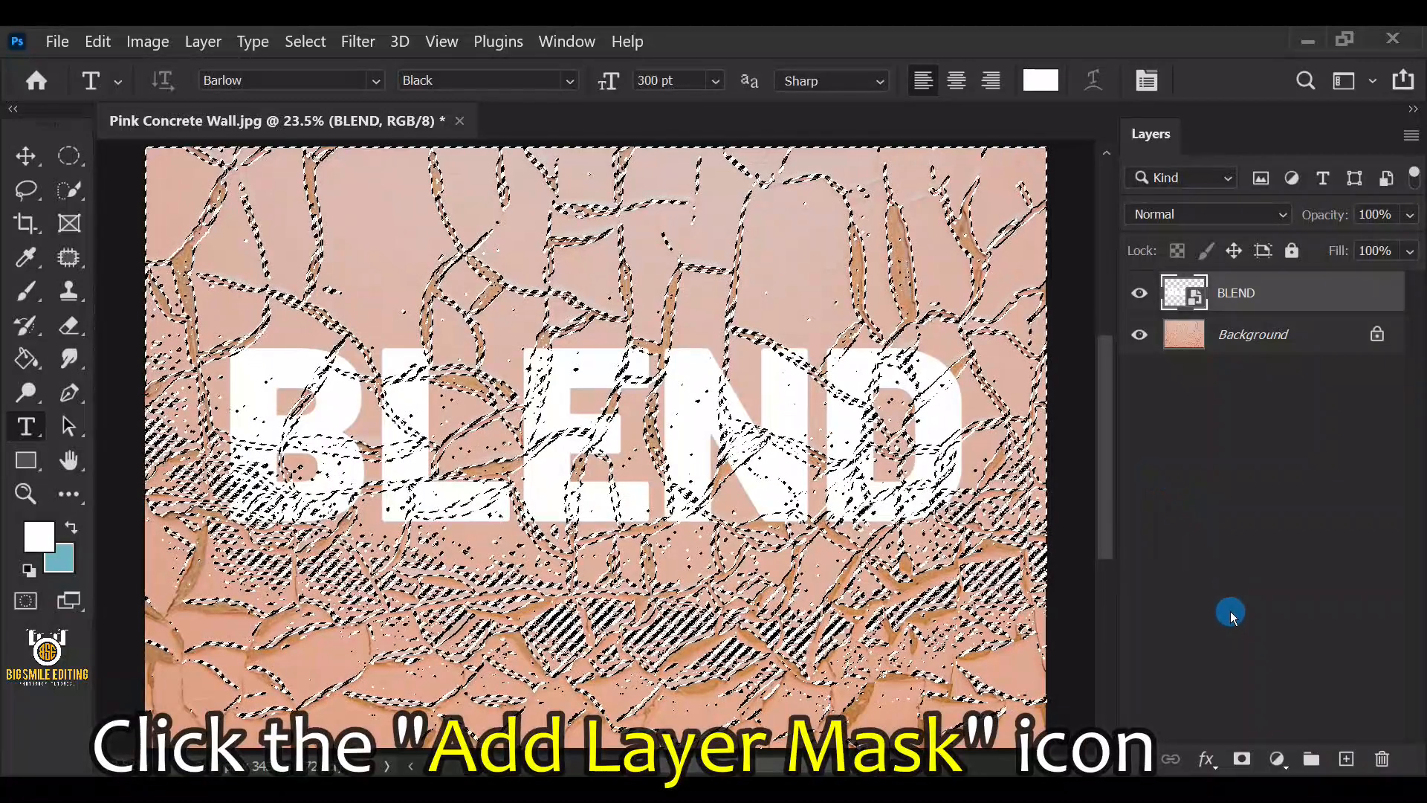
click(1241, 759)
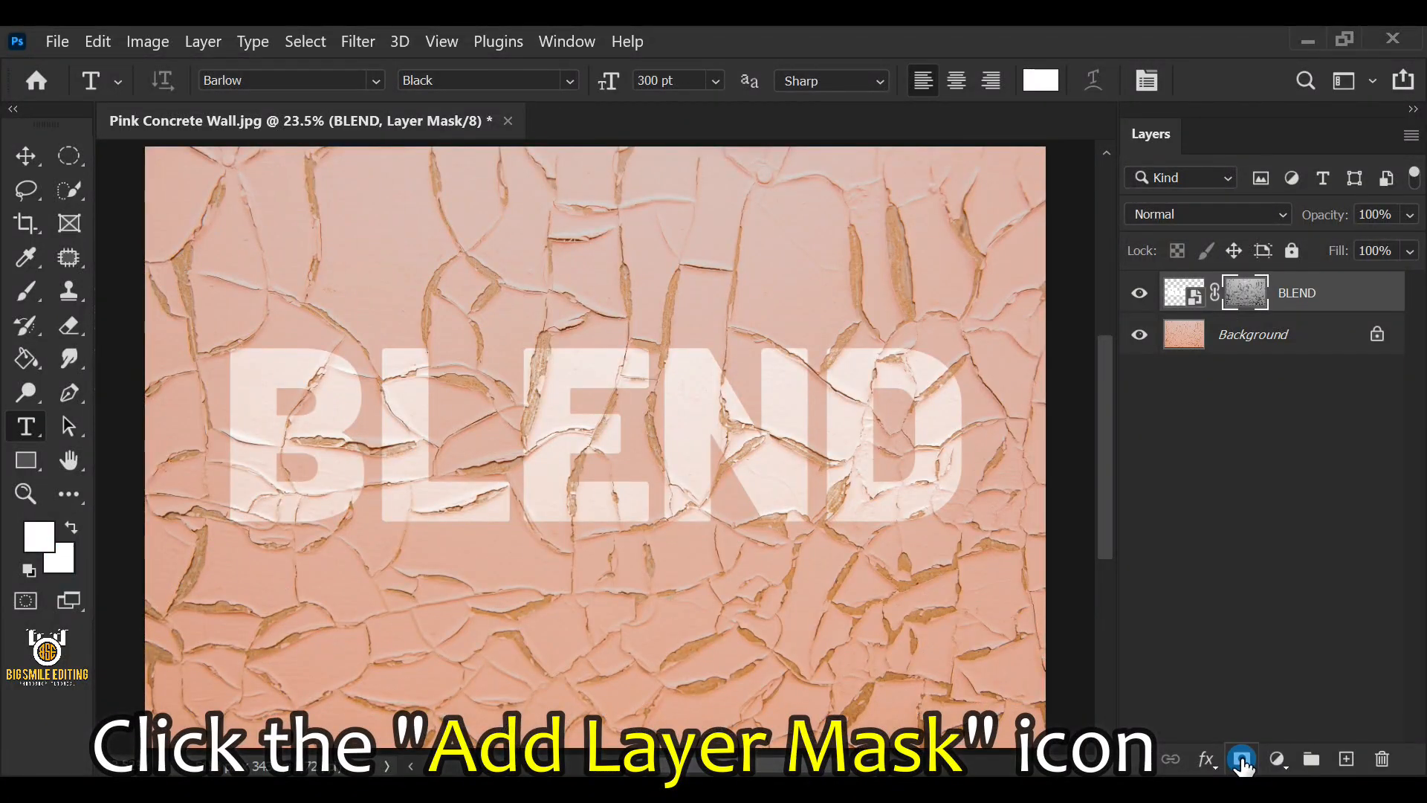
click(1336, 297)
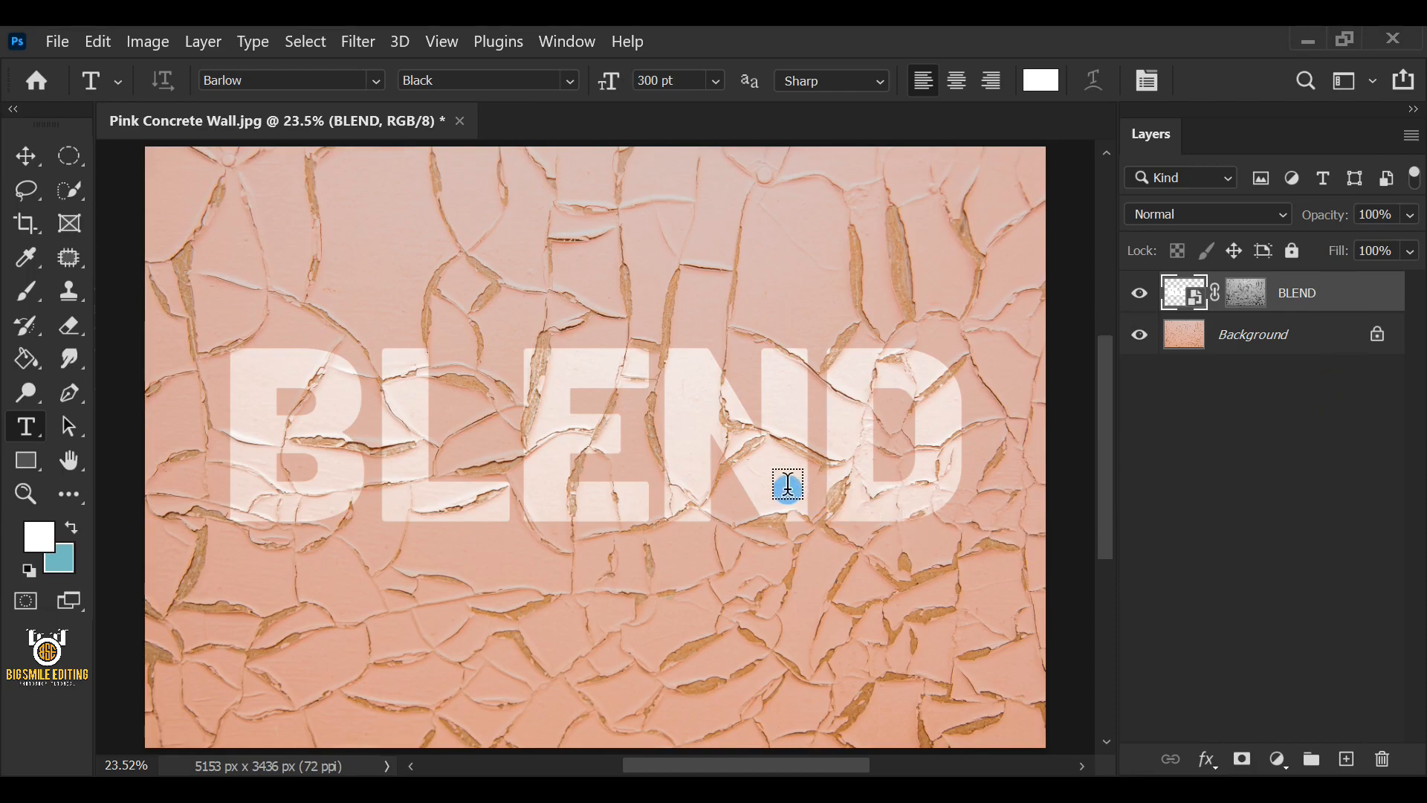
Step: Apply the Displace filter to BLEND with both scales 20, Stretch To Fit and Repeat Edge Pixels, using the Displacement PSD as the map
click(367, 50)
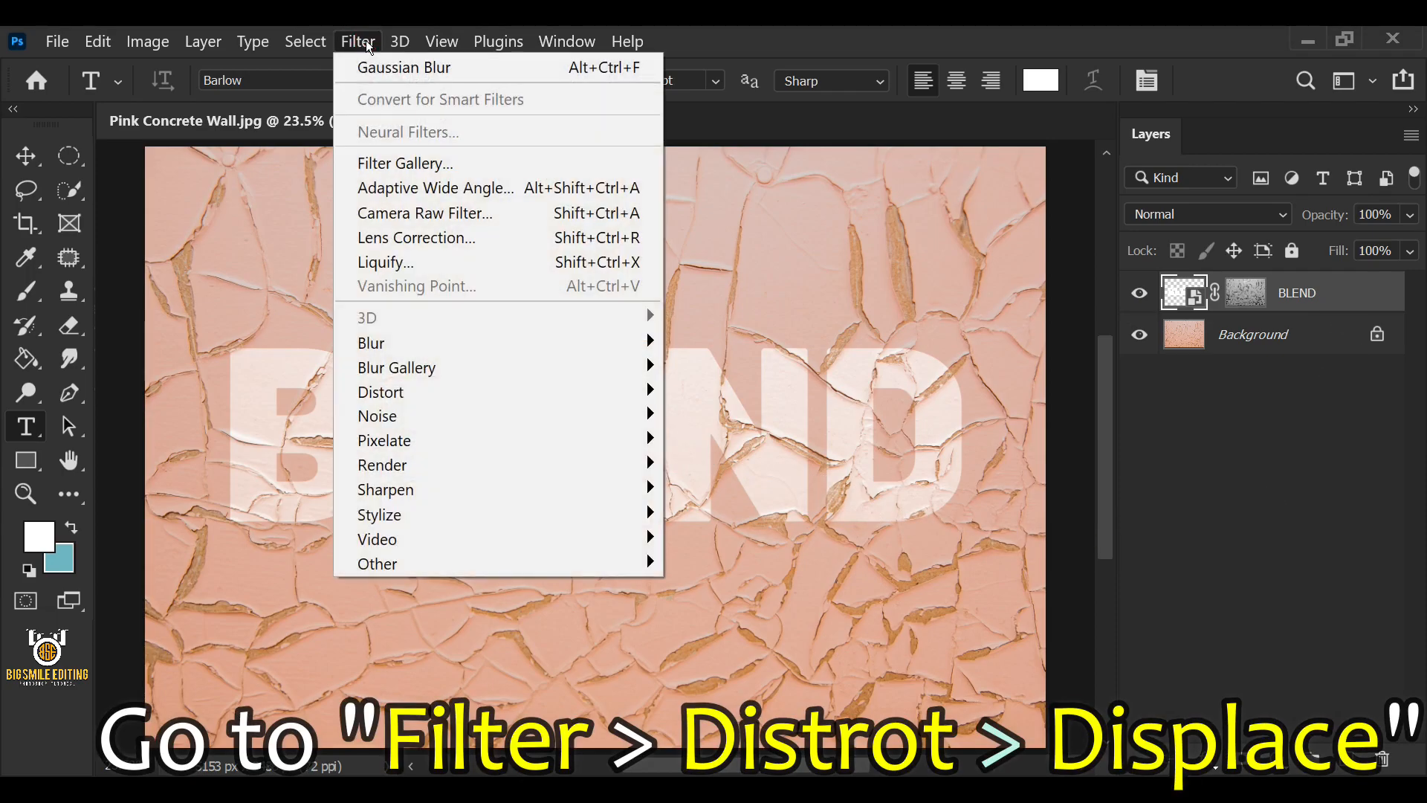
click(381, 393)
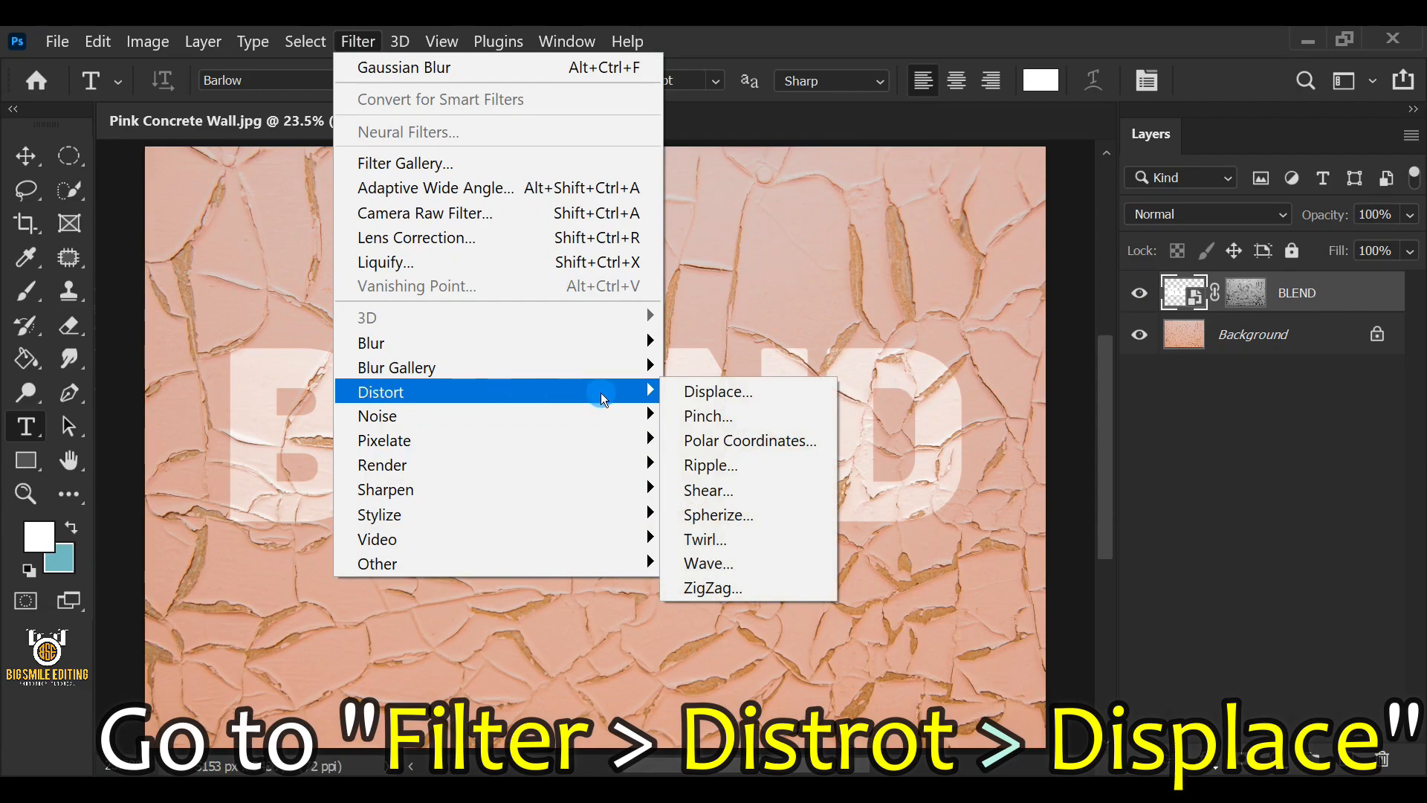
click(759, 391)
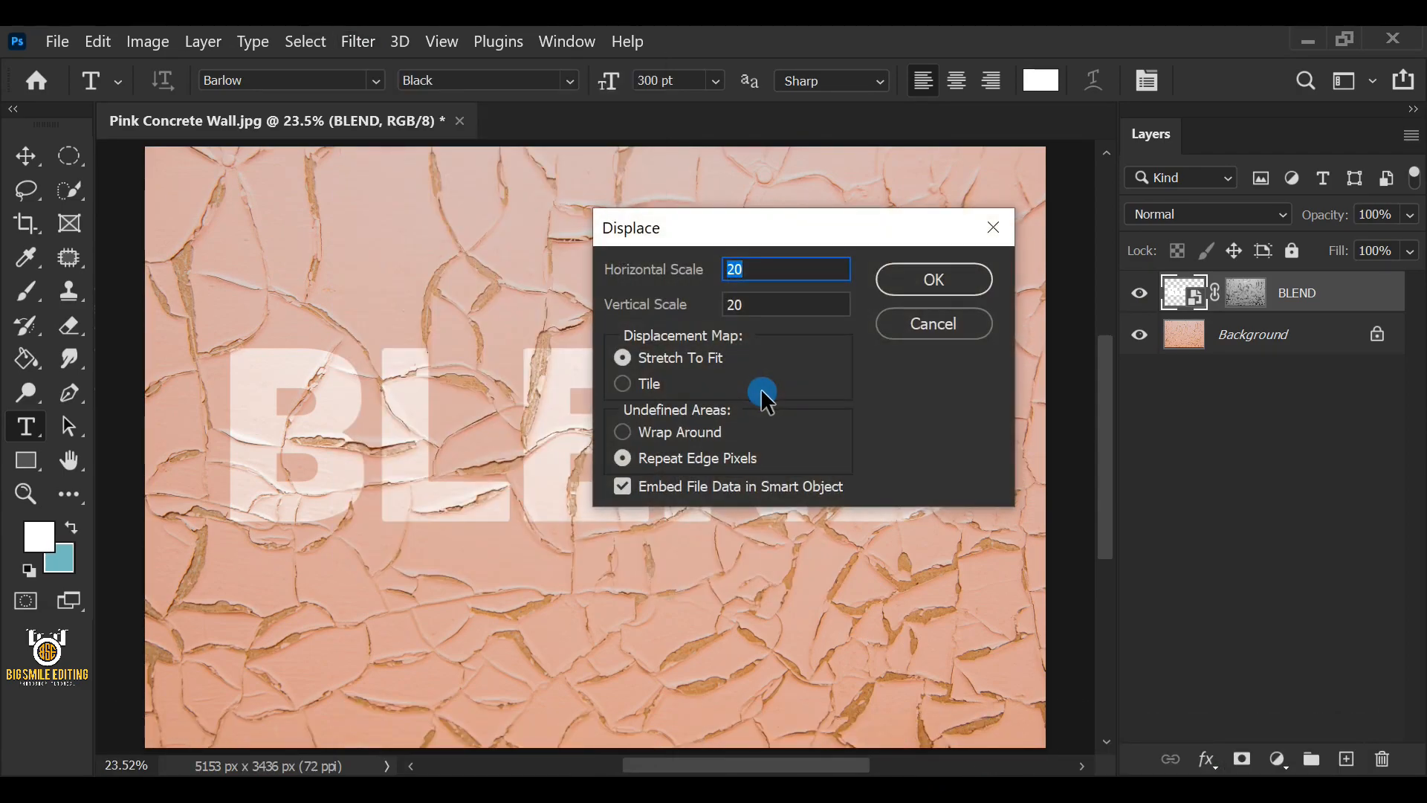
click(778, 262)
click(776, 301)
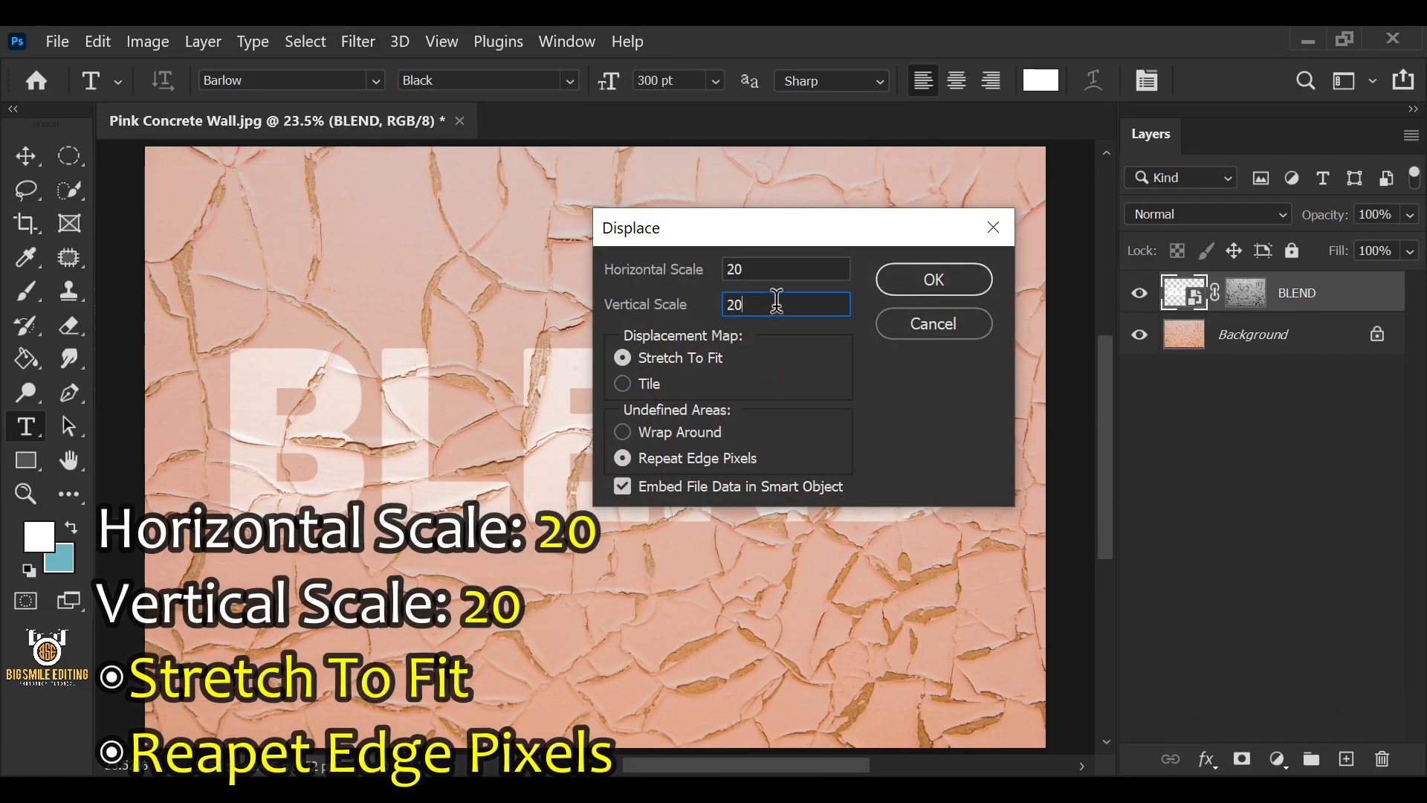
click(624, 357)
click(928, 284)
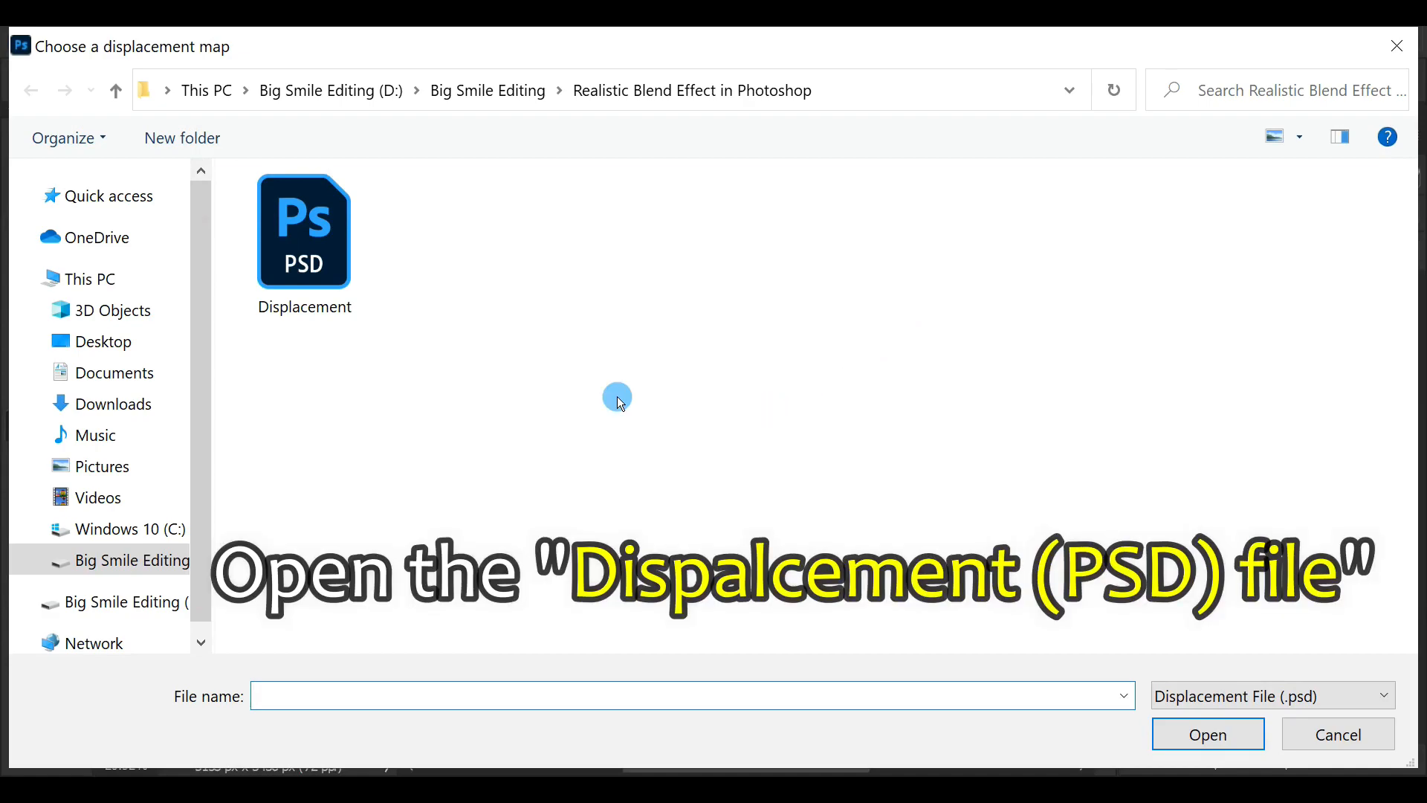
click(329, 240)
double_click(328, 236)
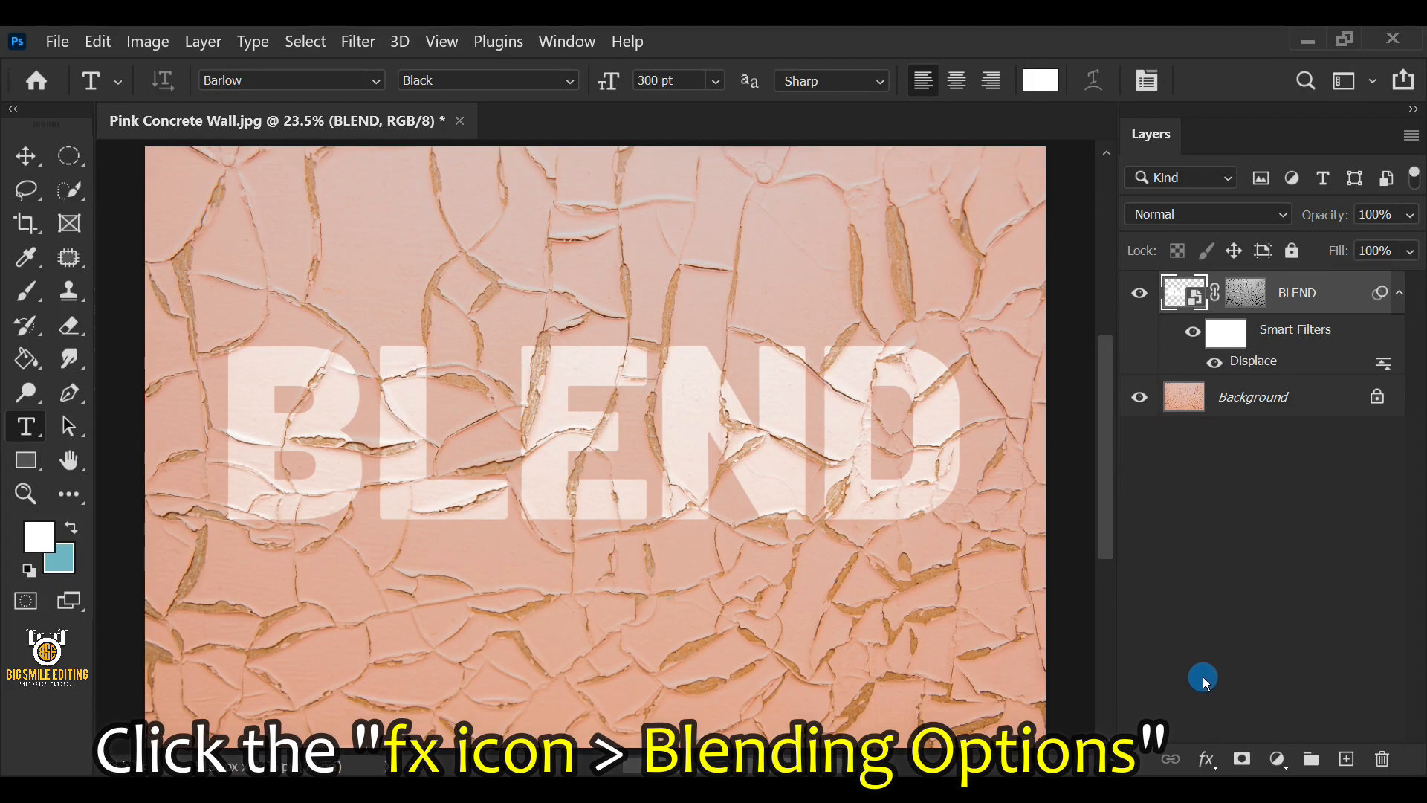
Step: Split the black Blend If slider for the underlying layer in BLEND's blending options to 90 / 135
click(1207, 758)
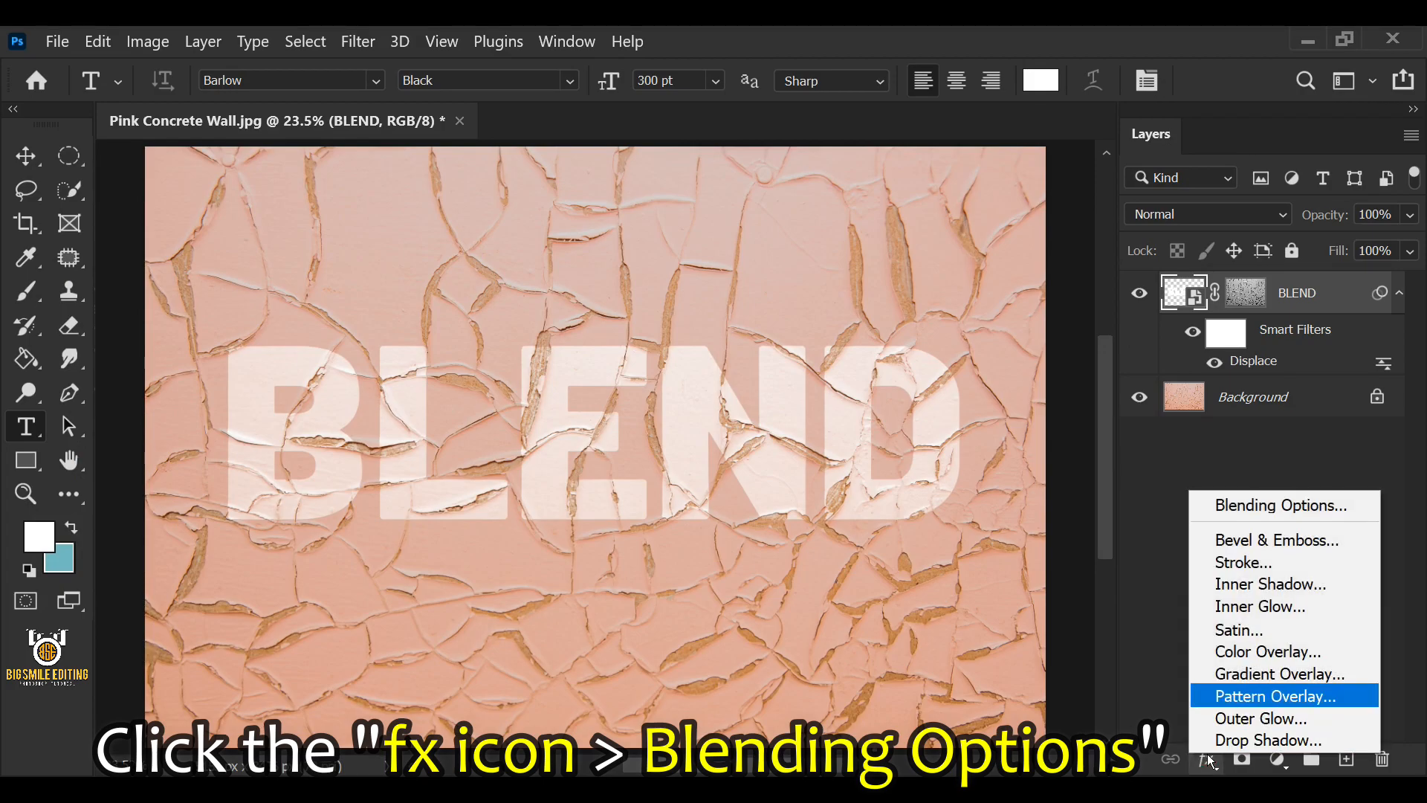
click(1296, 503)
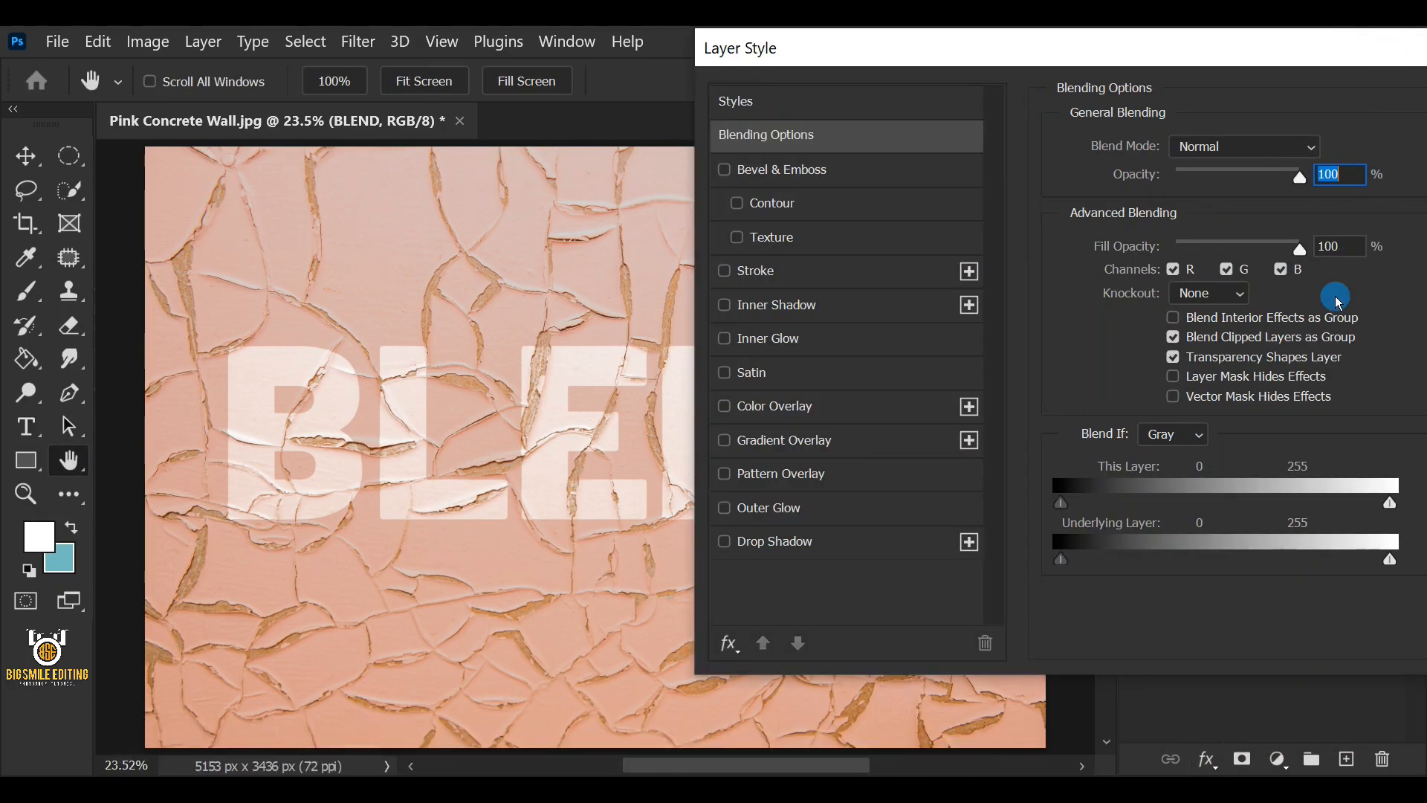
key(alt)
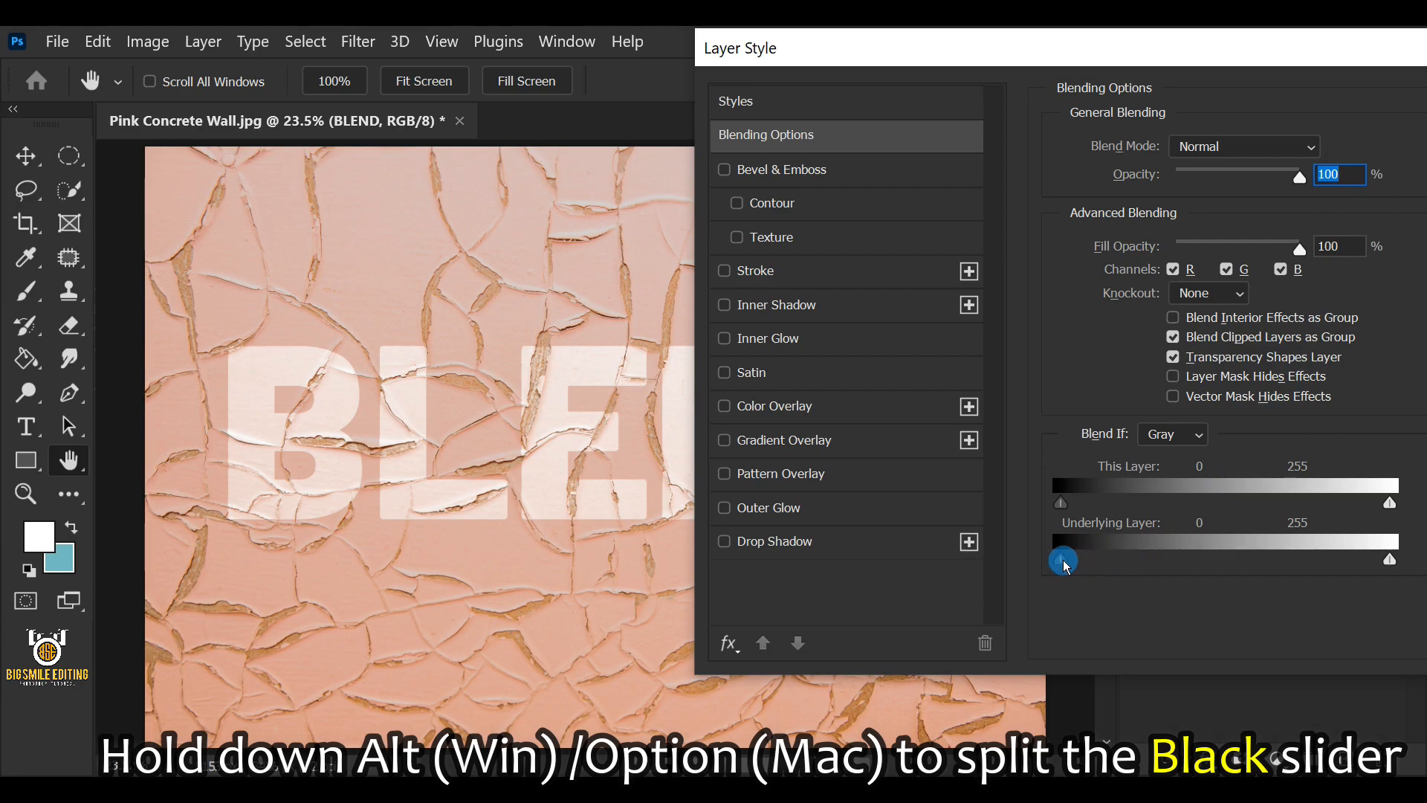
drag(1213, 571, 1235, 571)
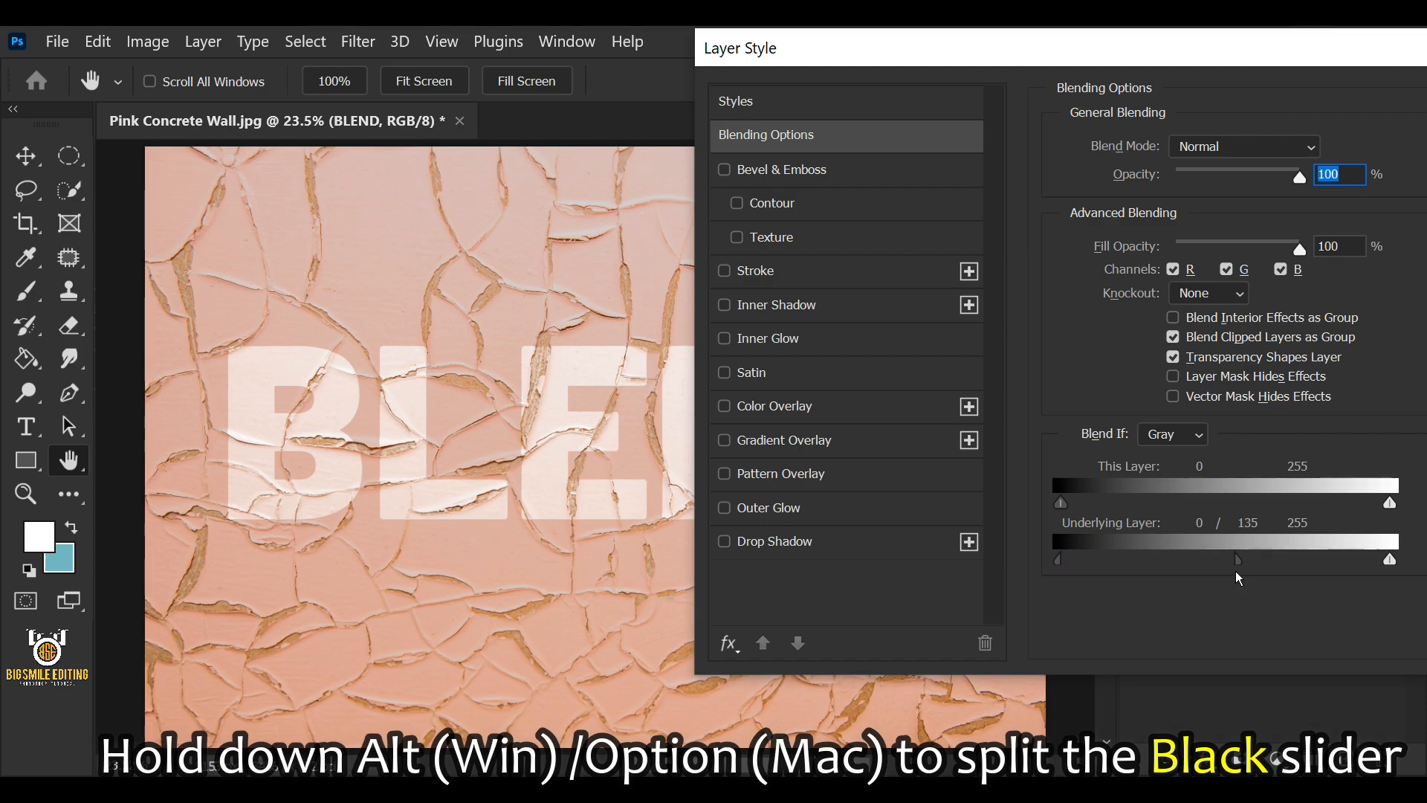
click(1070, 566)
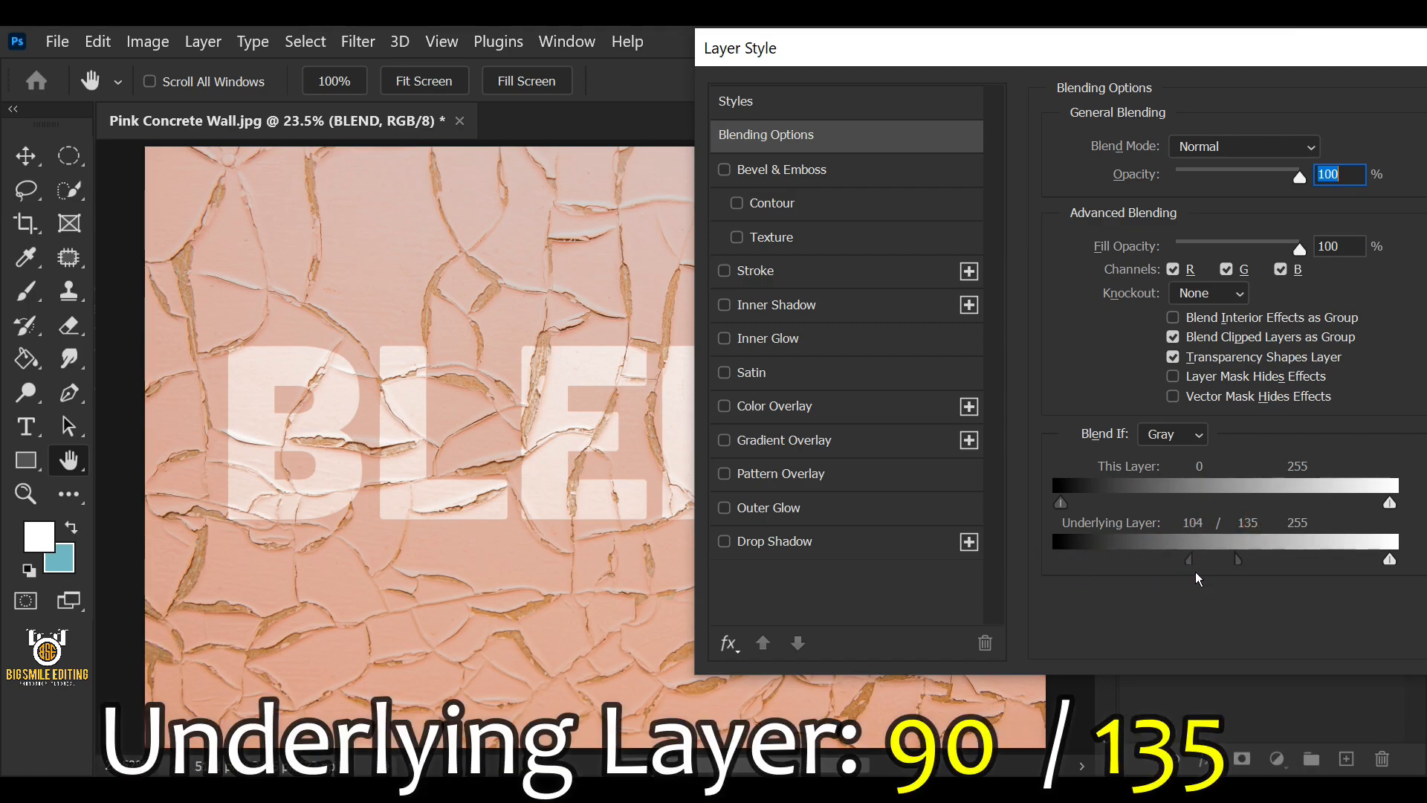
drag(1193, 572, 1176, 577)
Step: Add a Color Overlay to BLEND in Normal mode with colour fff7f2 at 100% opacity and apply the layer style
click(887, 404)
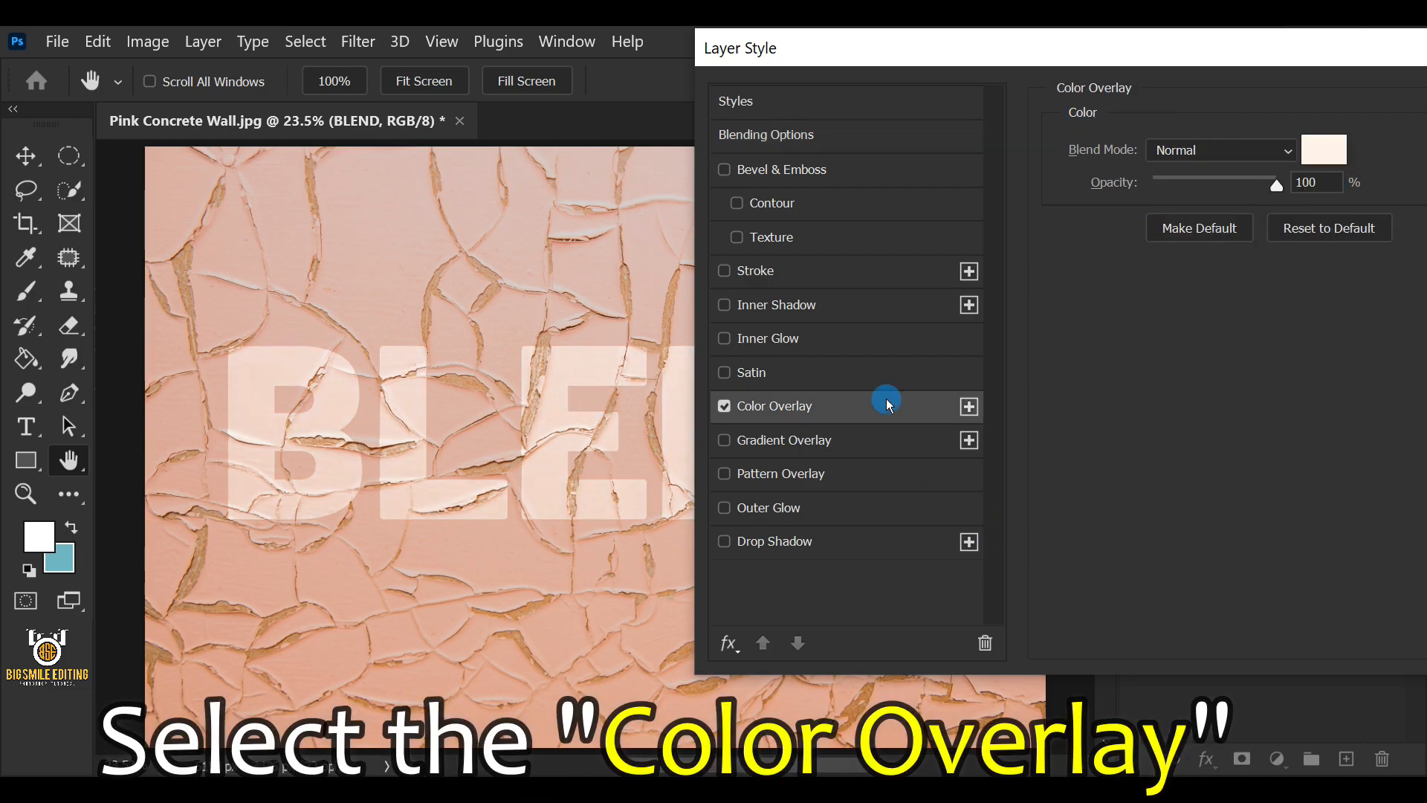
click(1319, 151)
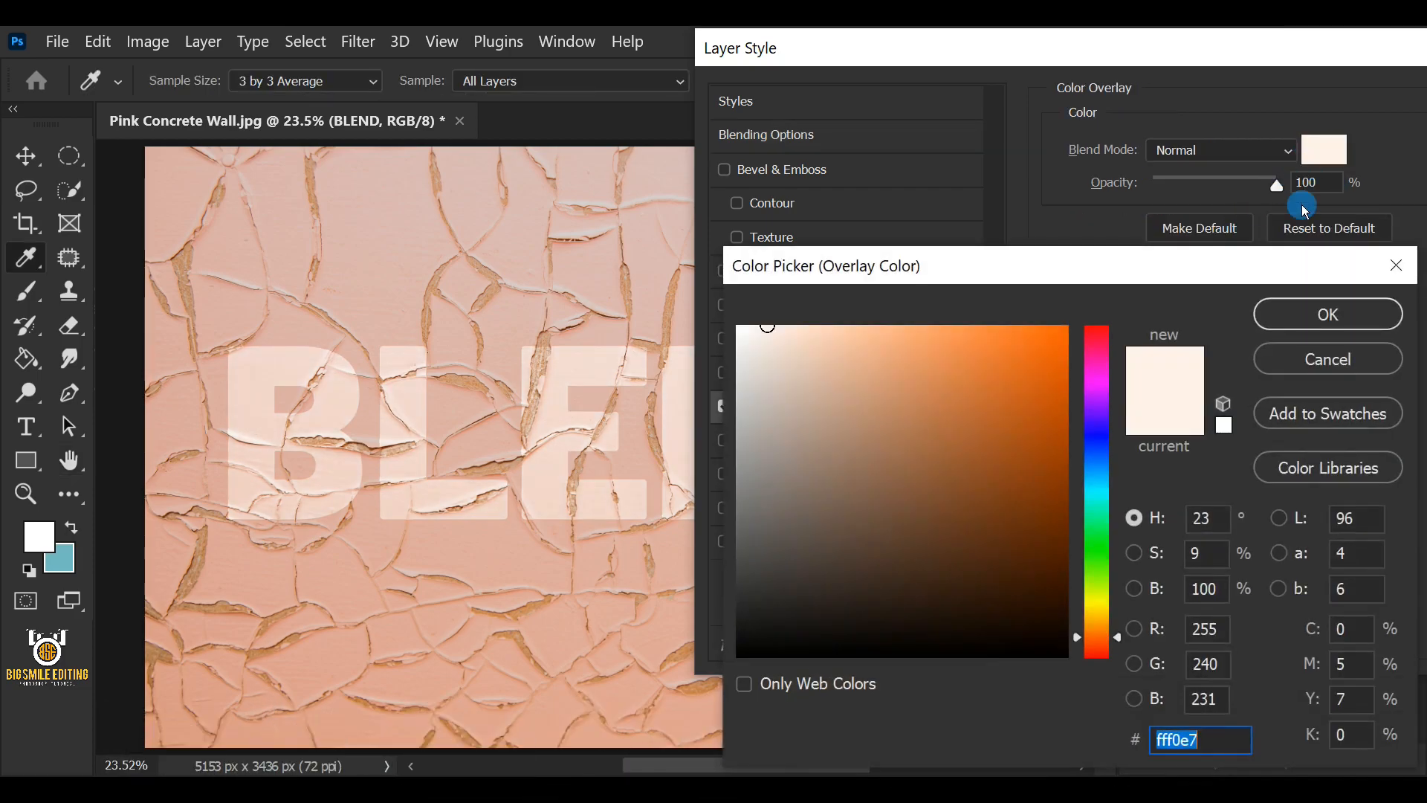
click(185, 252)
click(185, 242)
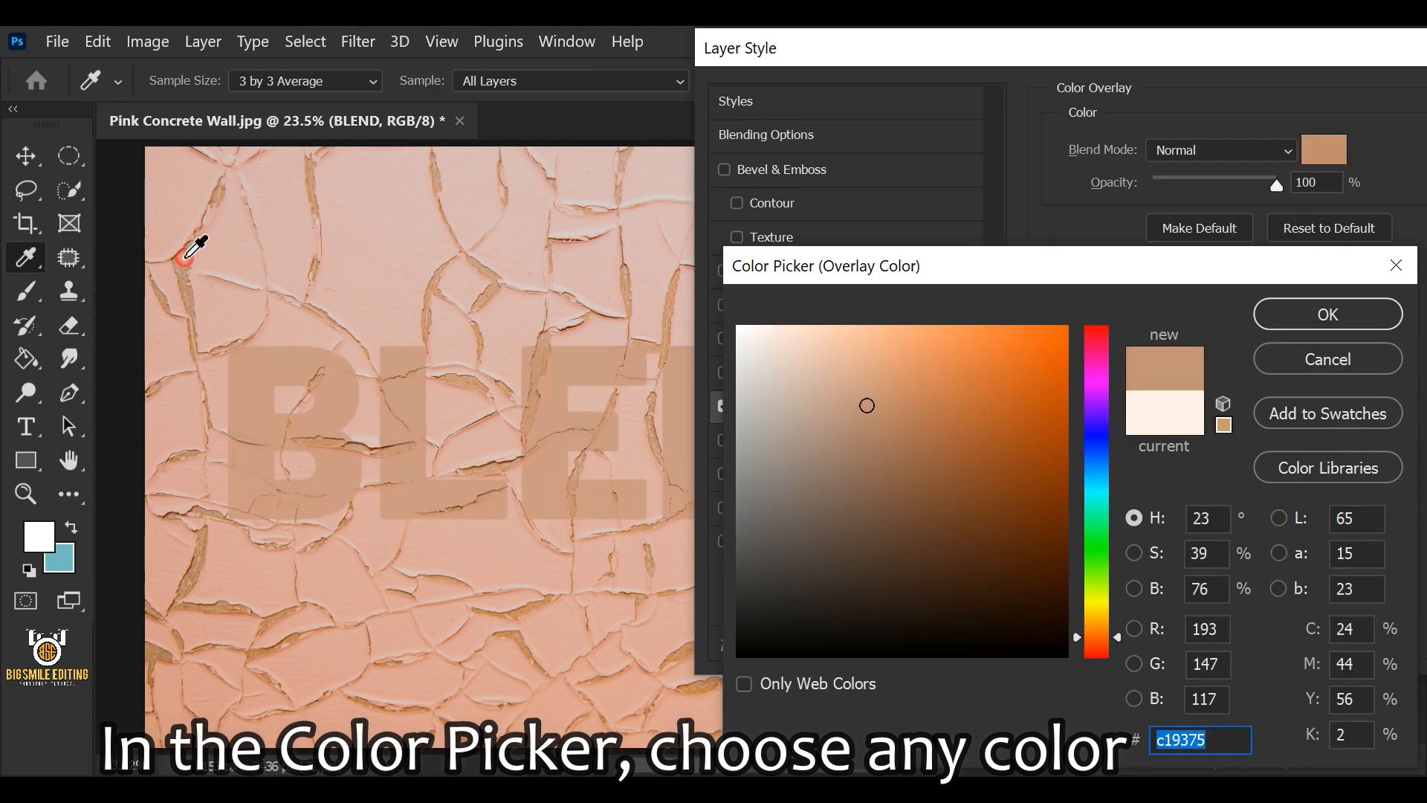
drag(830, 436, 748, 318)
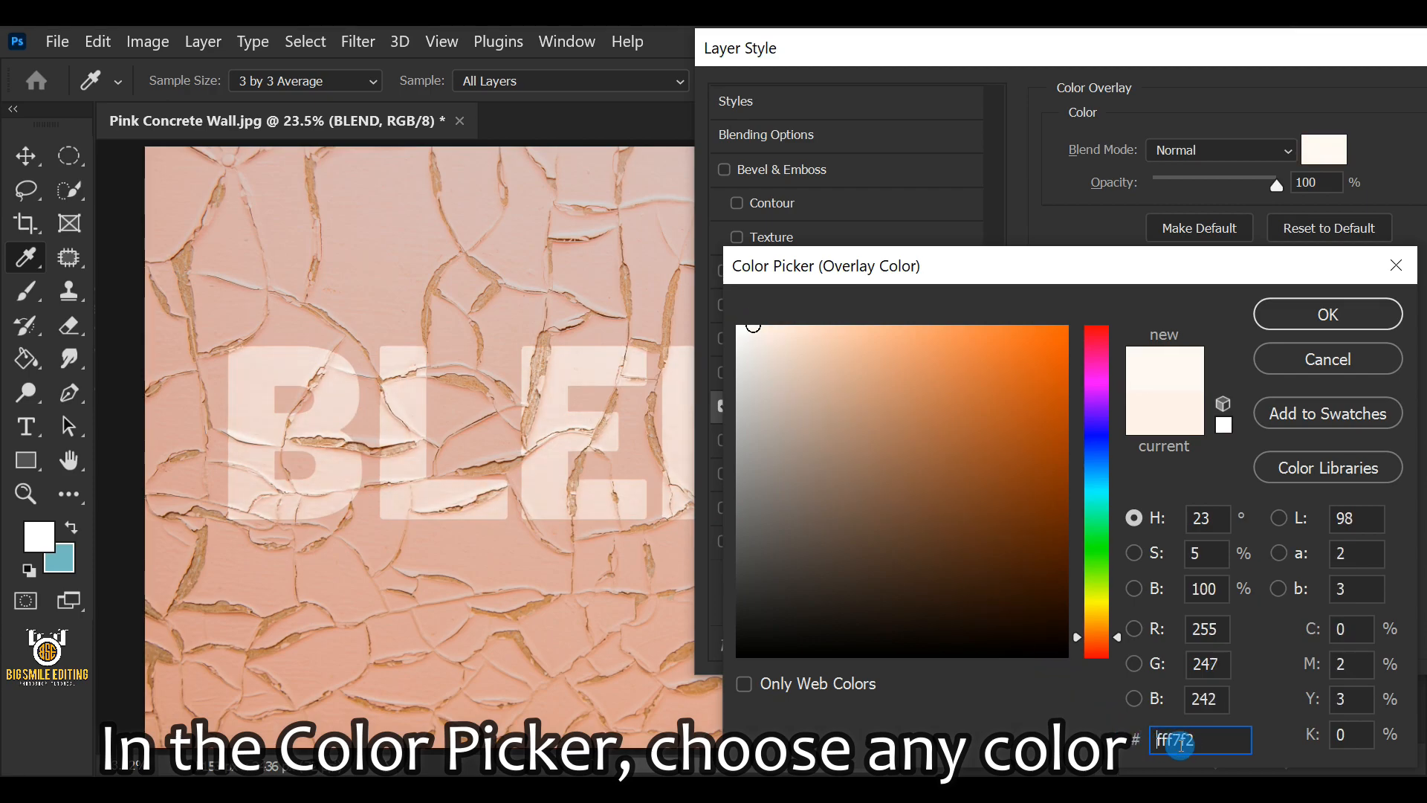
click(1290, 315)
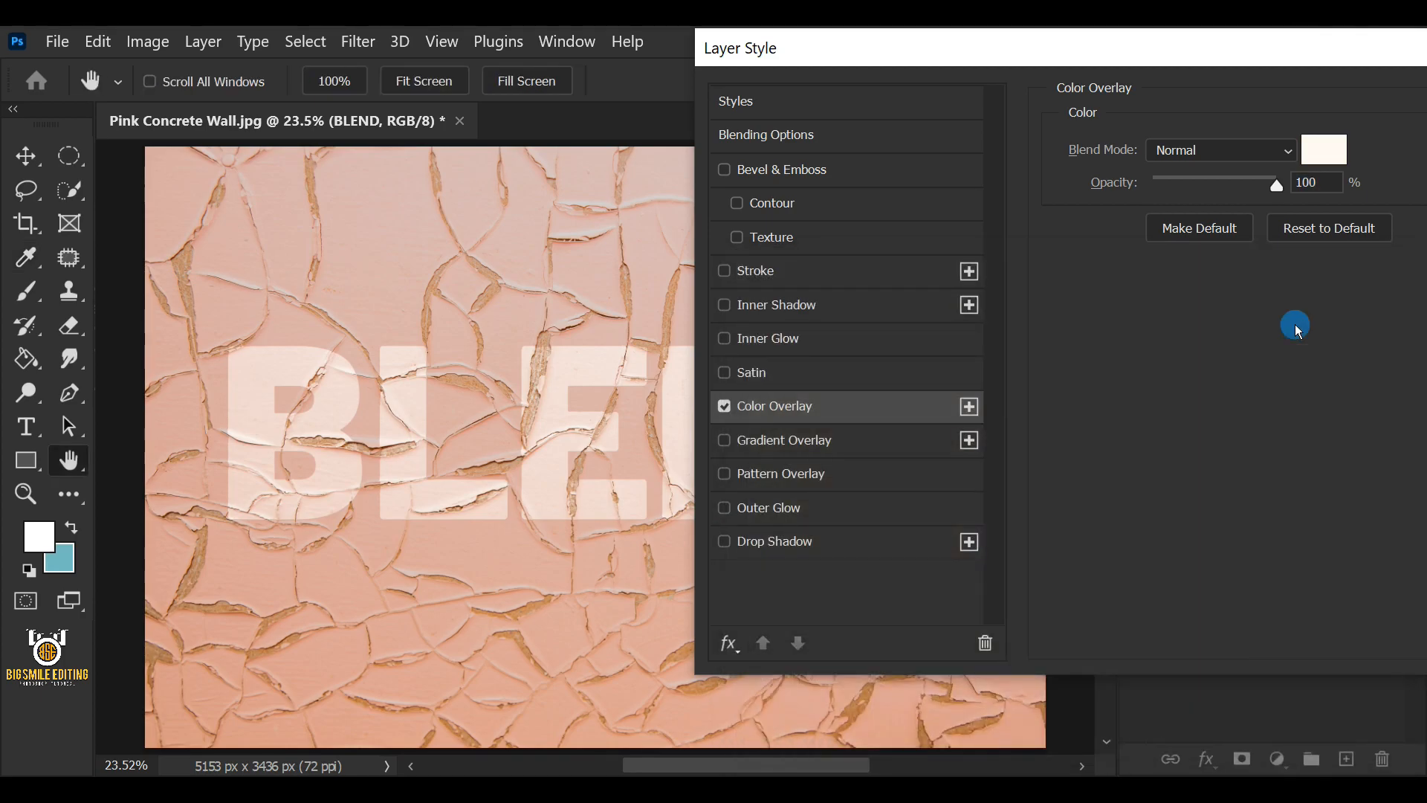
drag(1276, 185, 1226, 189)
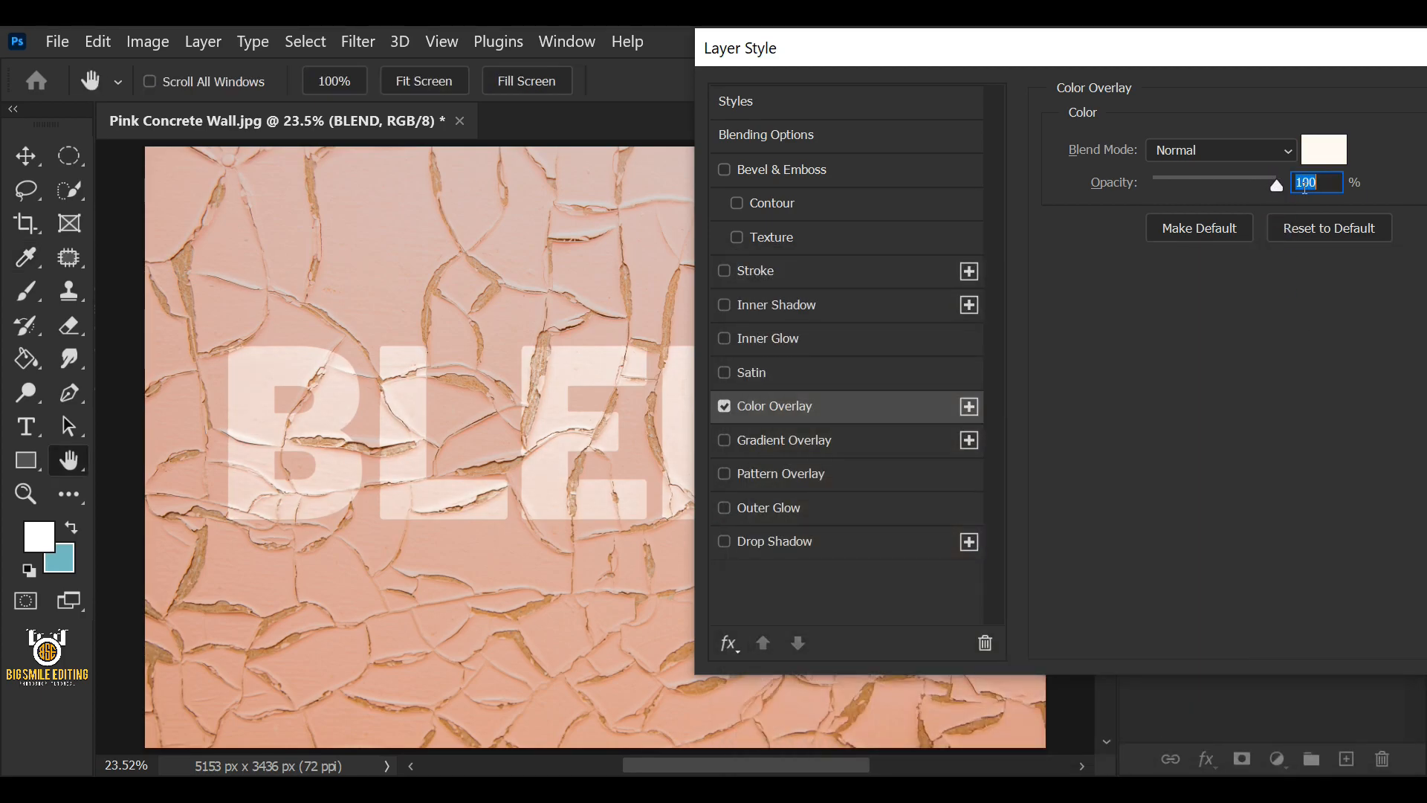
drag(1207, 53, 581, 93)
click(975, 141)
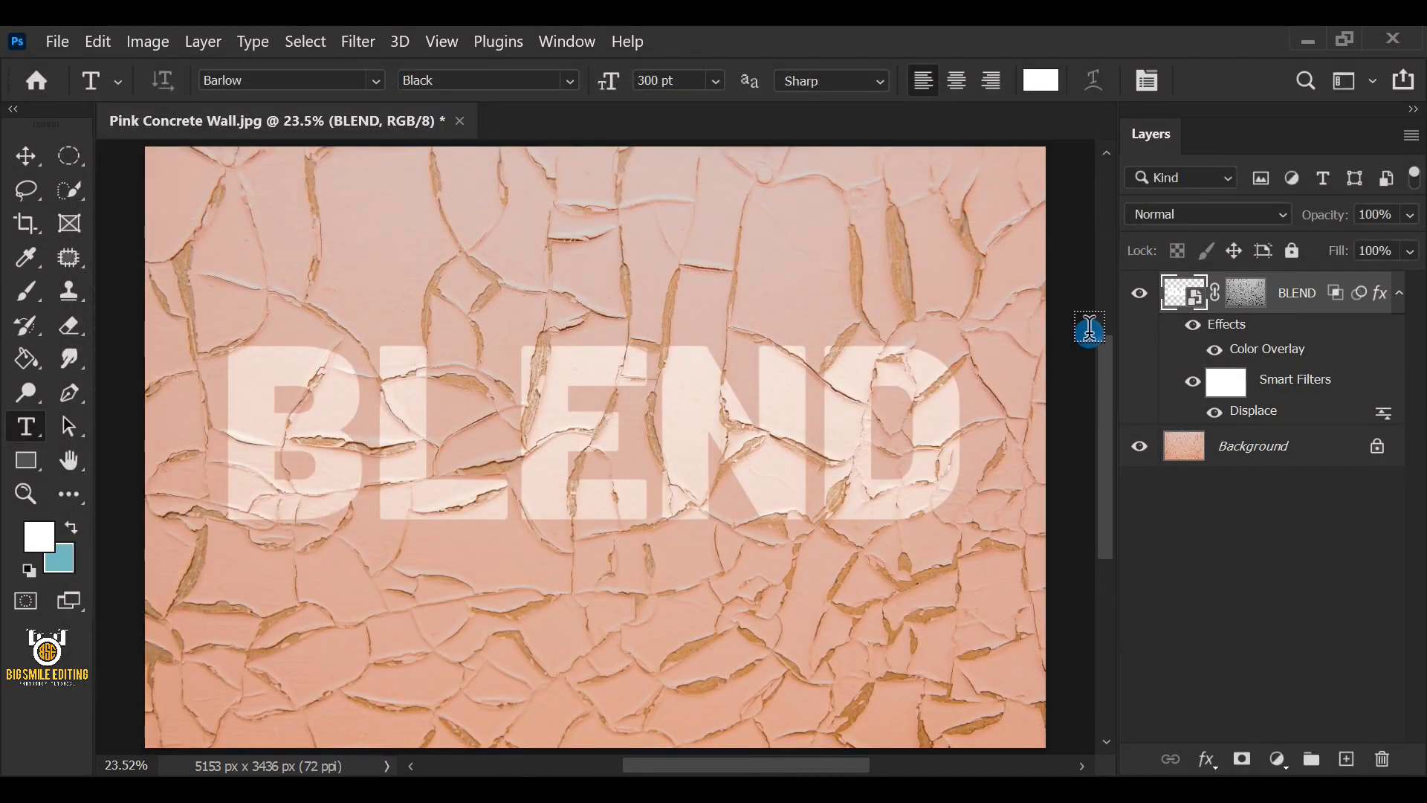
Step: Toggle the visibility of the BLEND layer, its colour overlay and its smart filters to compare the text with and without them
click(1140, 298)
click(1140, 293)
click(1216, 349)
click(1182, 381)
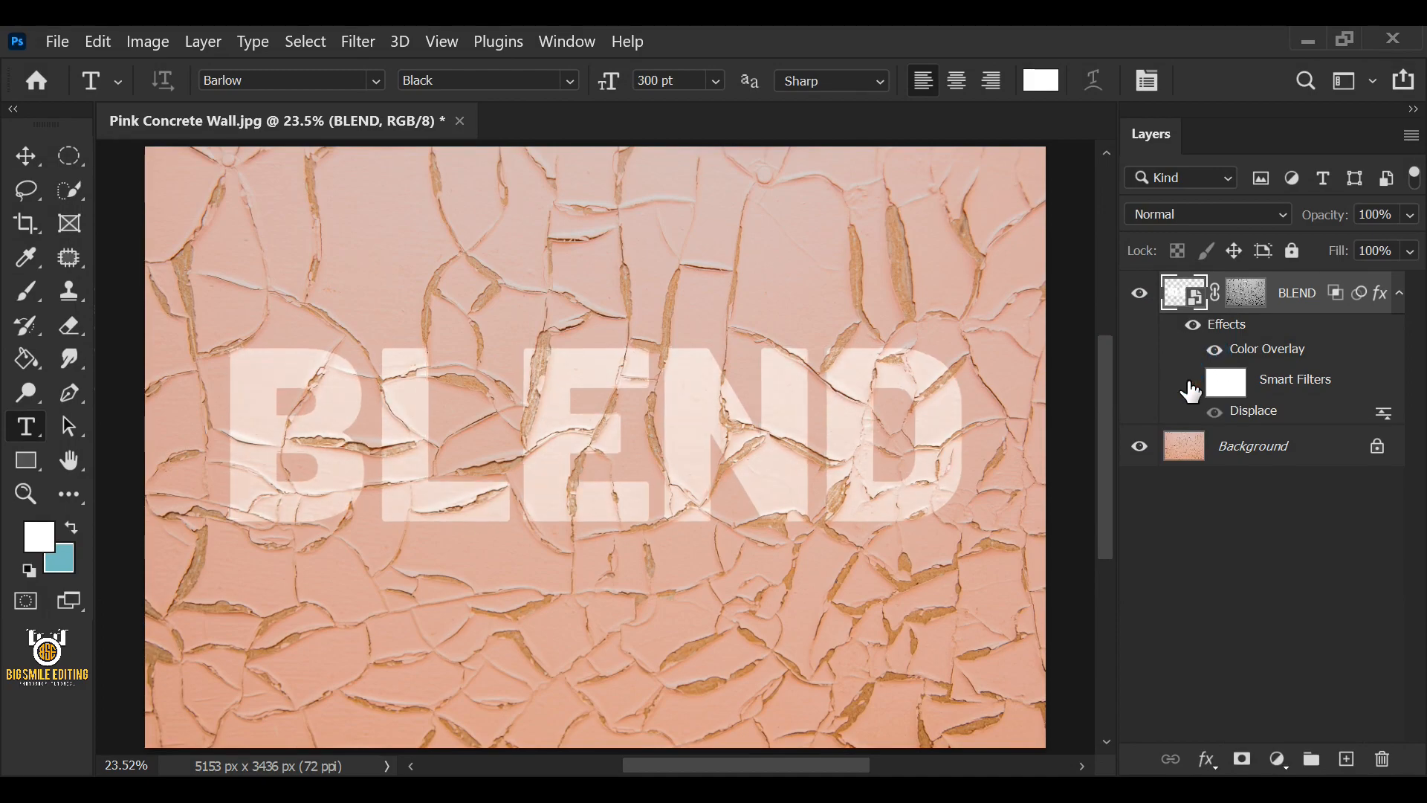
click(1189, 383)
click(1129, 457)
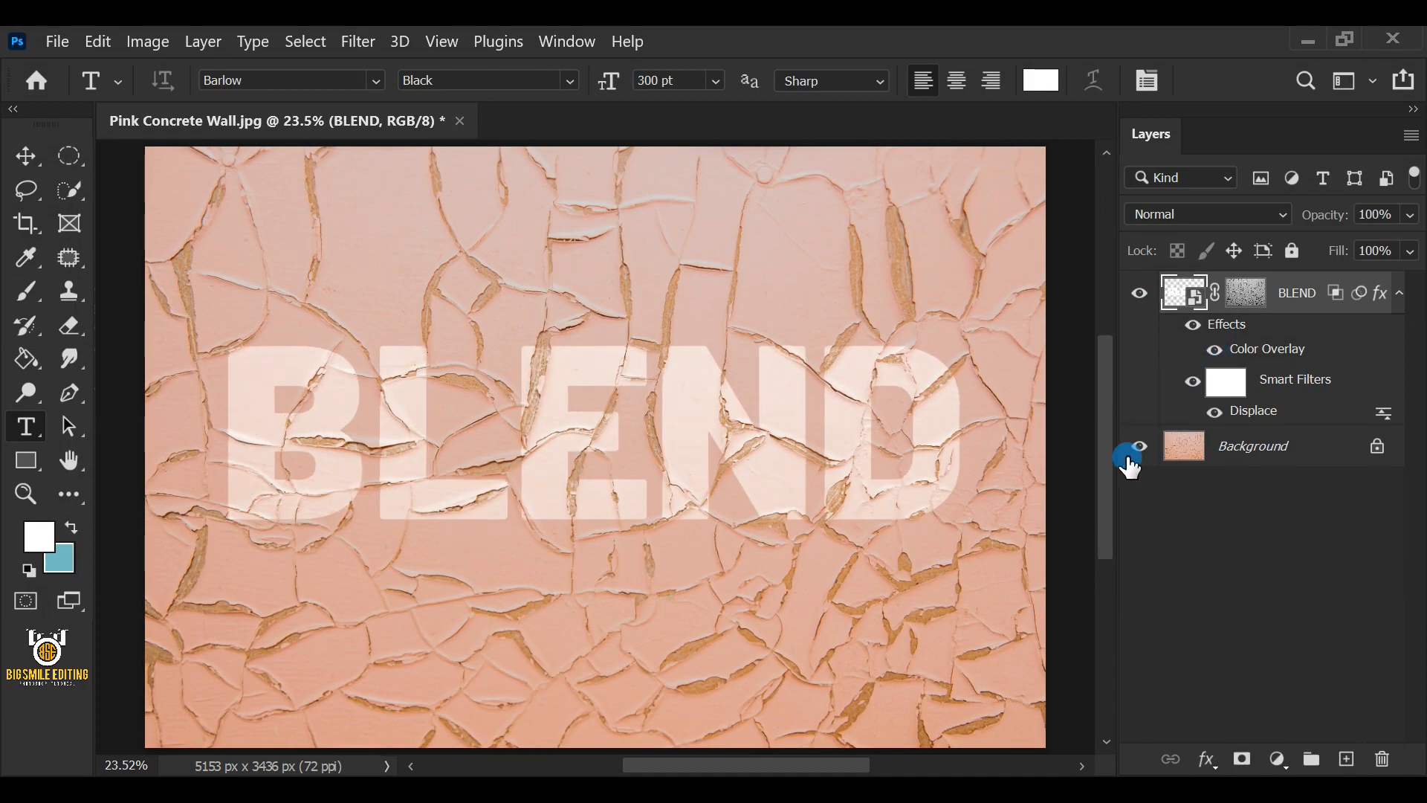